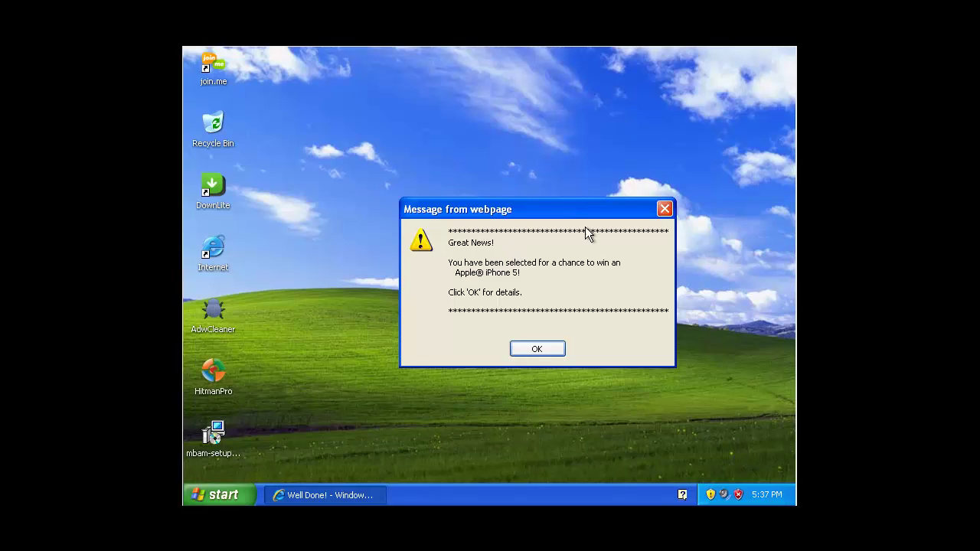
Move the fake iPhone prize message aside, select the Internet and DownLite shortcuts, then dismiss it
drag(457, 208, 403, 201)
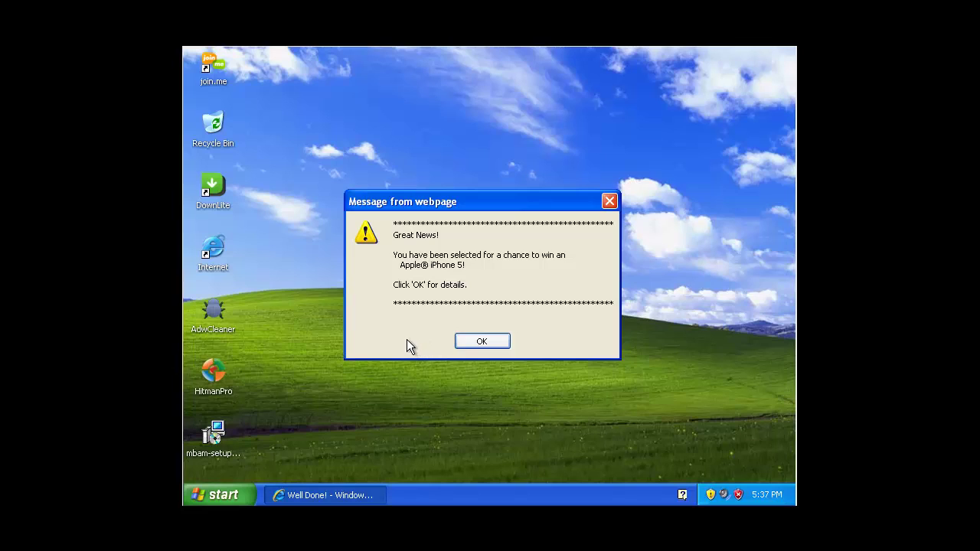
drag(211, 270, 230, 250)
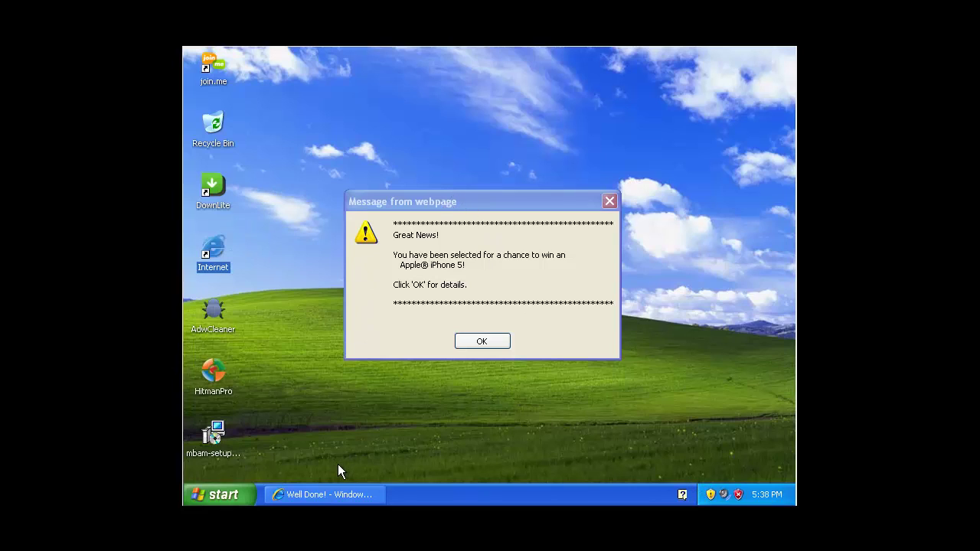
click(225, 194)
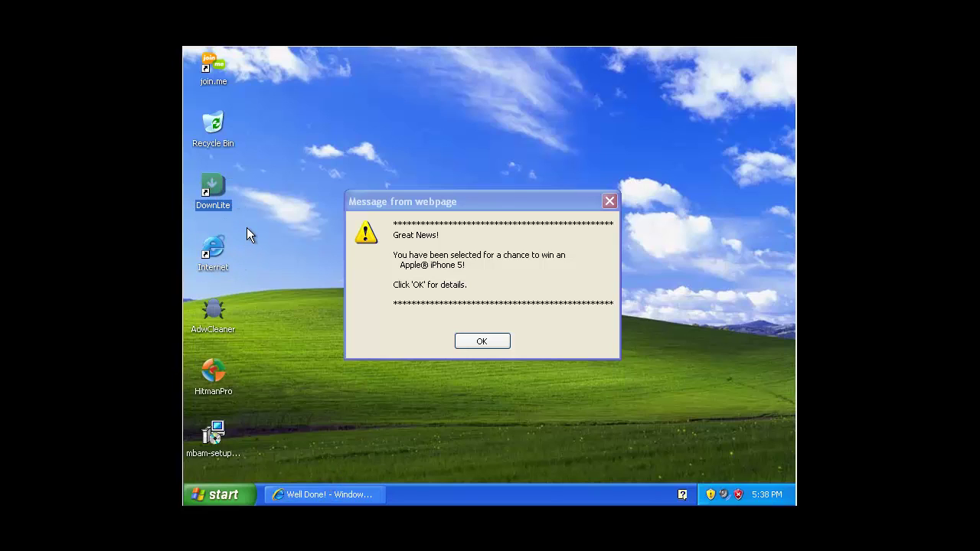
click(351, 496)
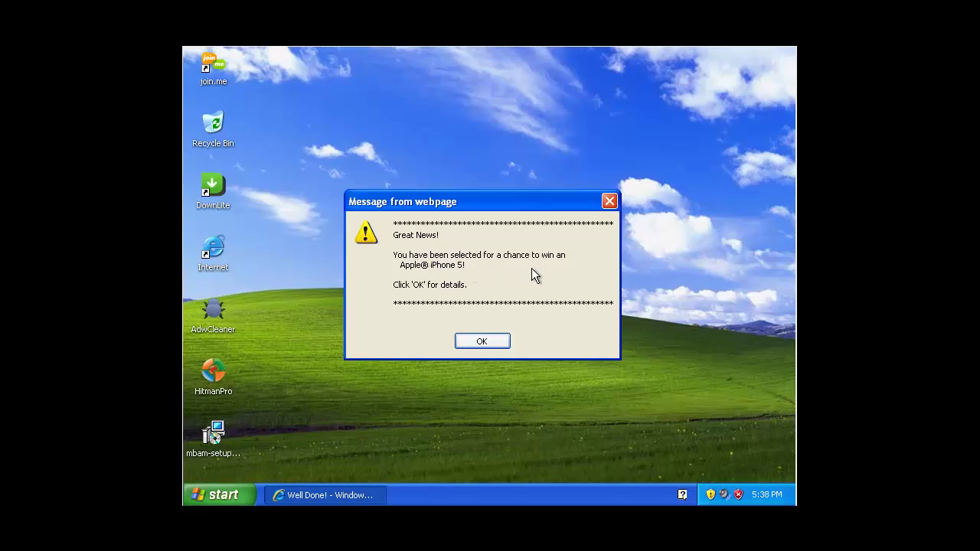
click(493, 341)
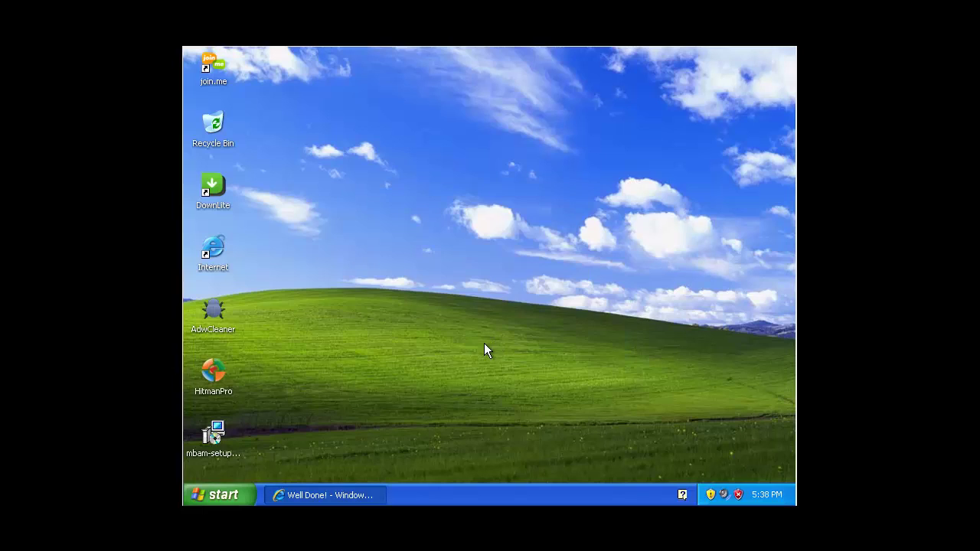
Bring back the 'Well Done!' prize page and scroll through it to the quiz link
click(358, 497)
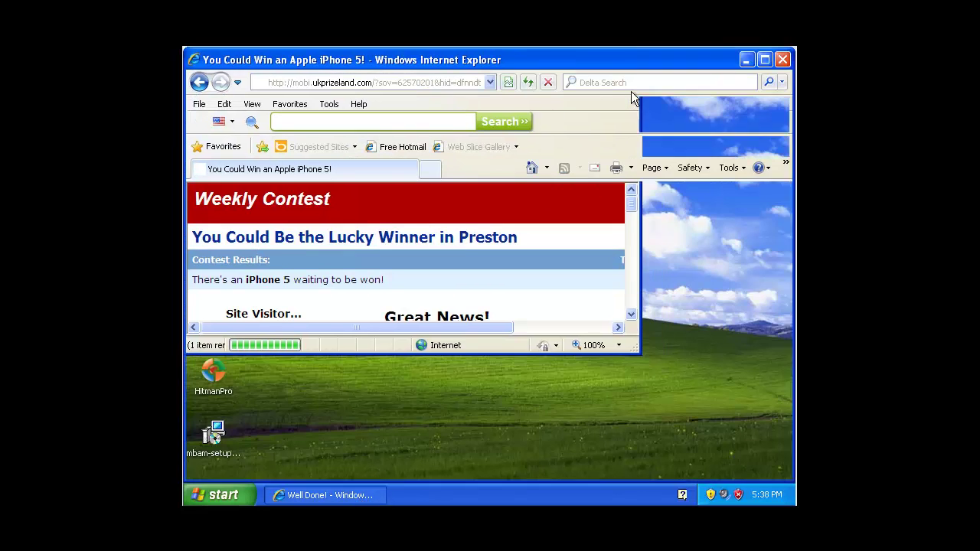
scroll(793, 233, down, 3)
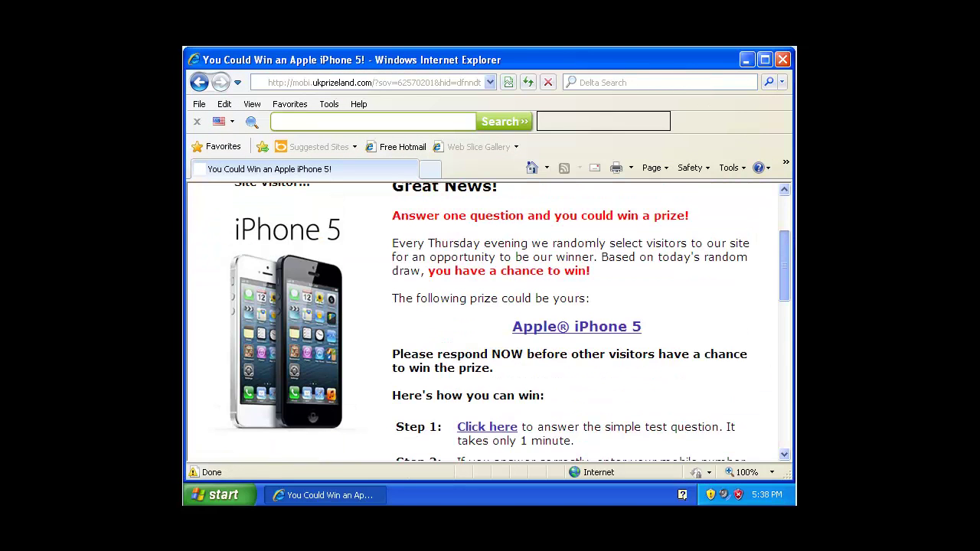
scroll(793, 260, down, 1)
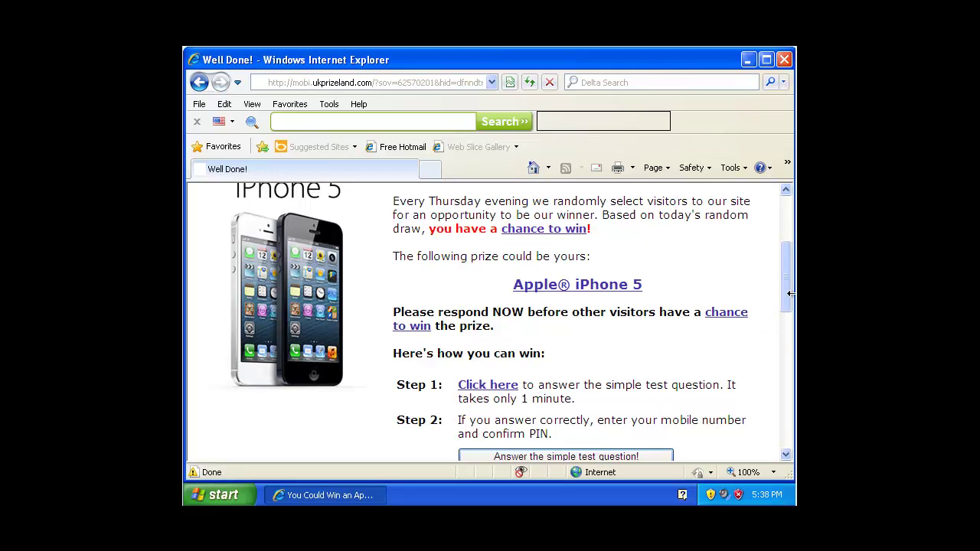
mouse_move(786, 296)
mouse_down()
mouse_move(777, 326)
mouse_move(780, 302)
mouse_up()
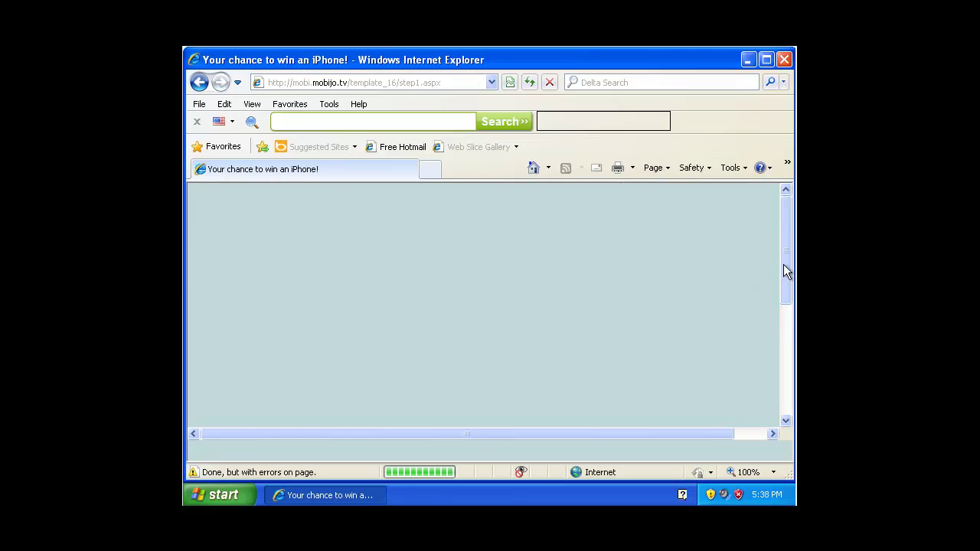
Answer the iPhone quiz, choosing SAMSUNG and then APPLE
drag(783, 282, 770, 320)
scroll(774, 278, down, 1)
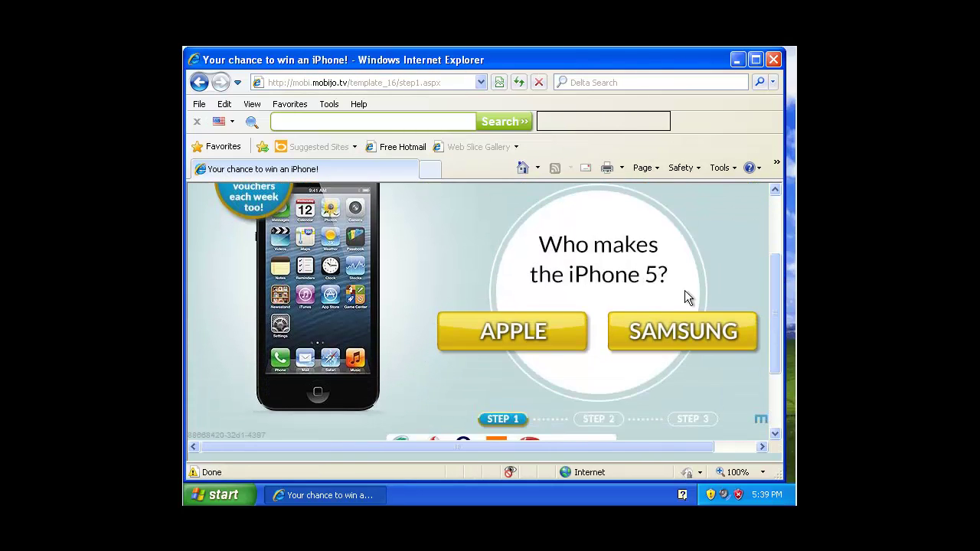
click(663, 348)
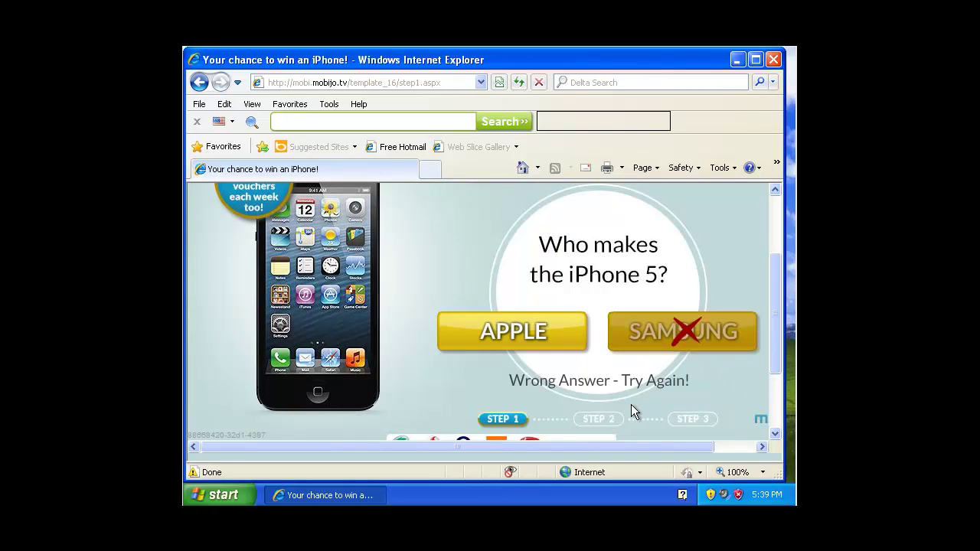
click(514, 338)
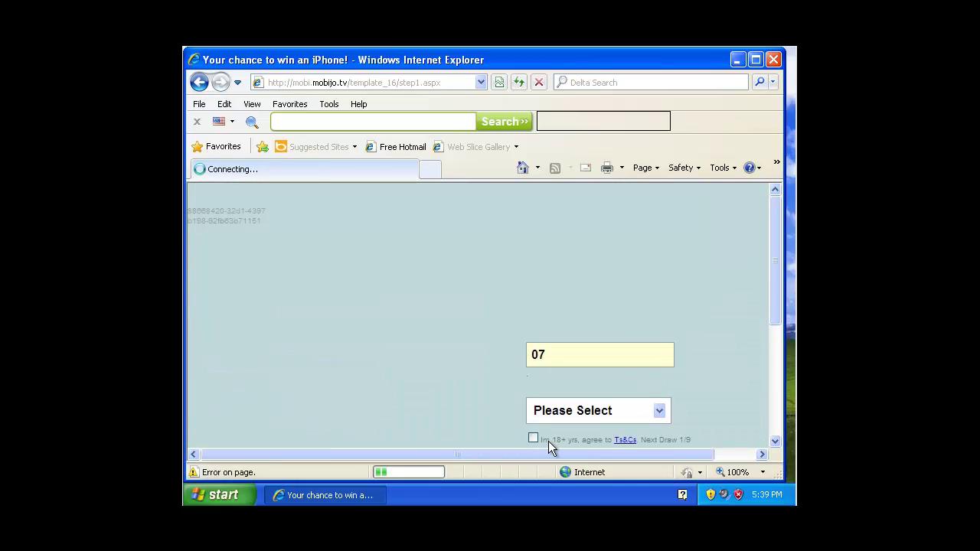
Put focus in the sign-up number field, scroll the draw form, then close Internet Explorer
drag(548, 441, 582, 355)
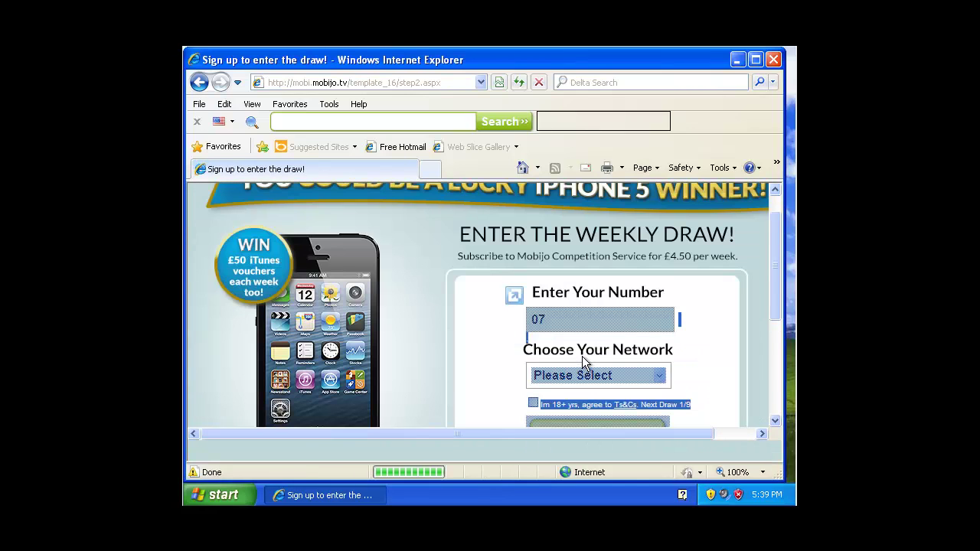
click(558, 317)
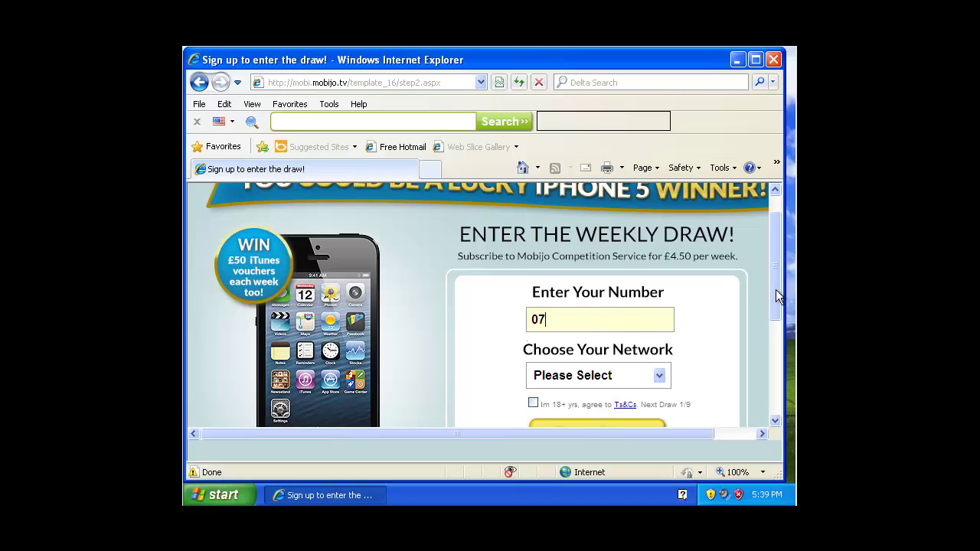
drag(776, 296, 757, 383)
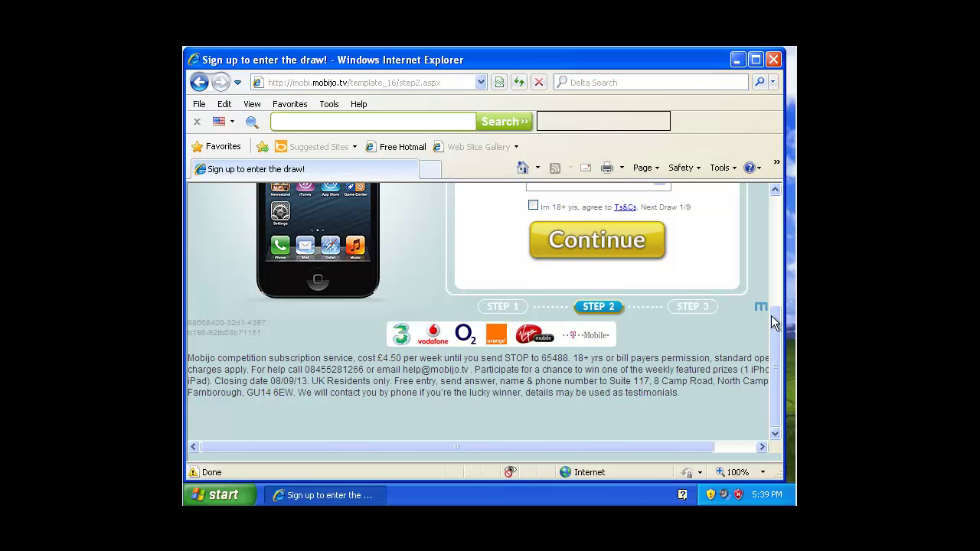
click(774, 58)
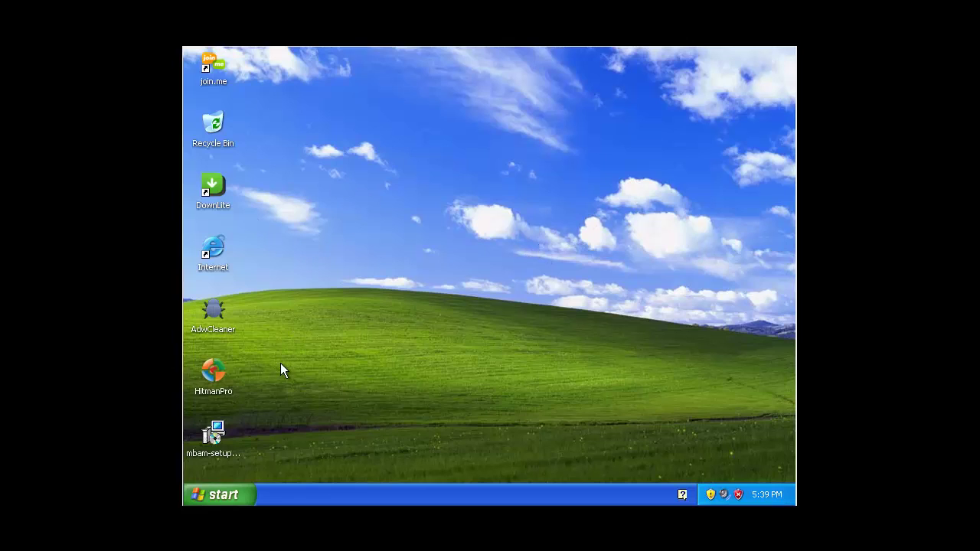
double_click(212, 249)
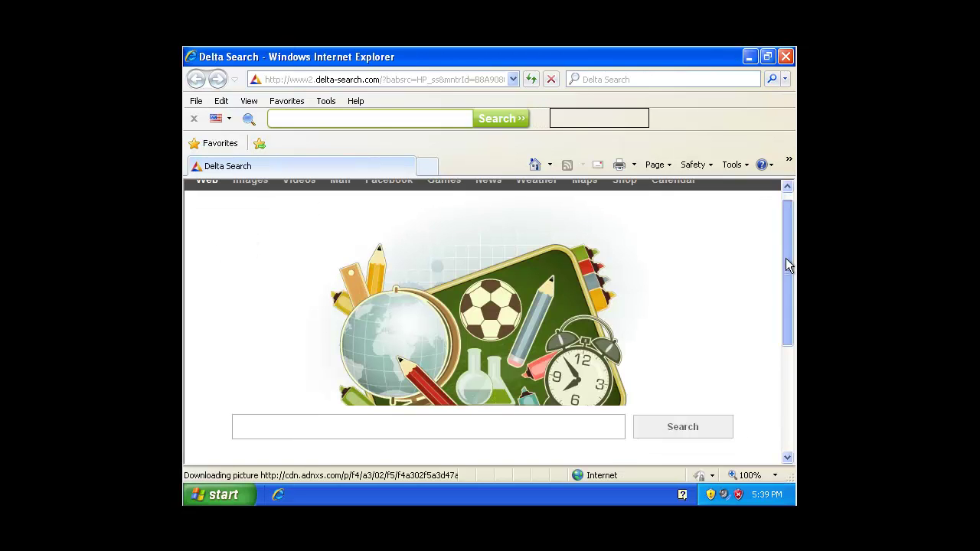
scroll(785, 268, down, 5)
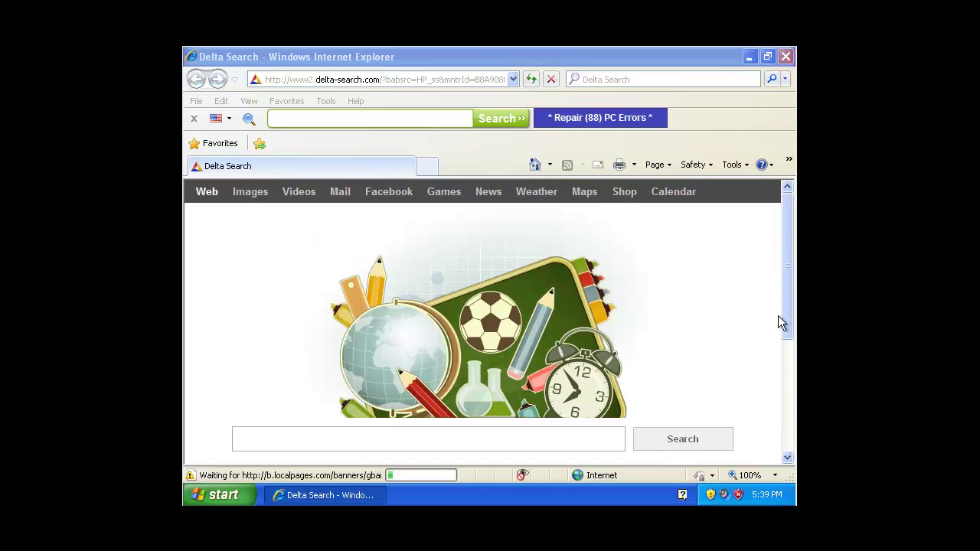
click(789, 257)
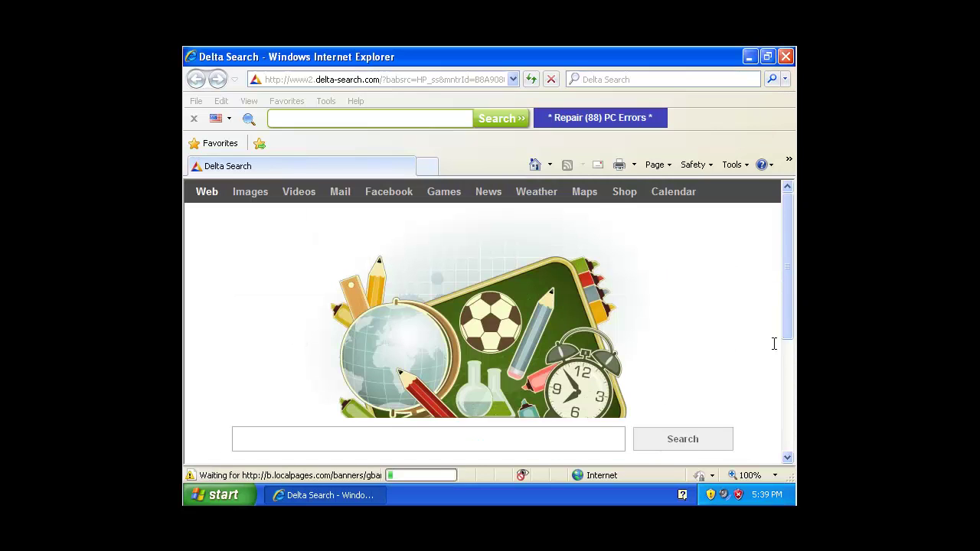
click(783, 57)
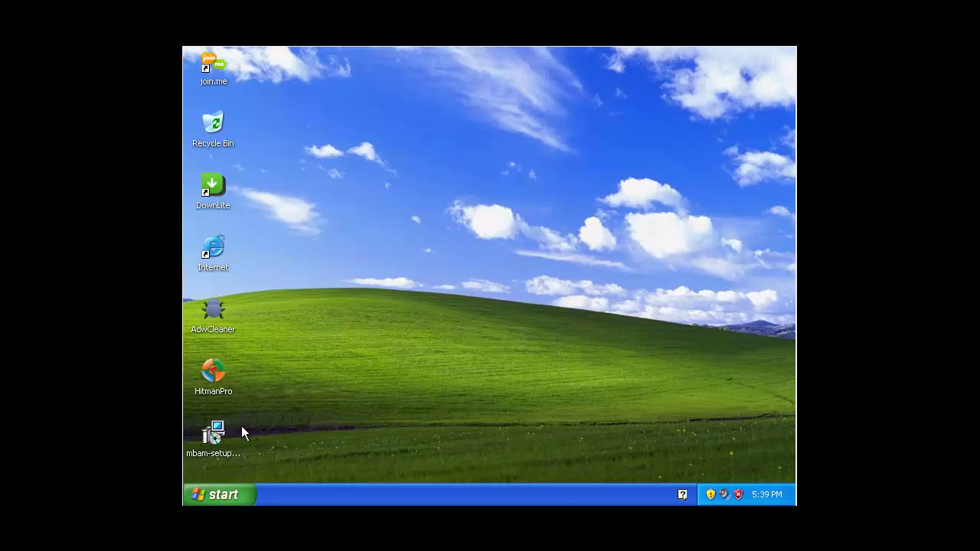
Move the AdwCleaner, HitmanPro and mbam-setup icons together to the desktop's top-right corner
click(210, 496)
click(210, 496)
drag(233, 406, 762, 86)
click(667, 236)
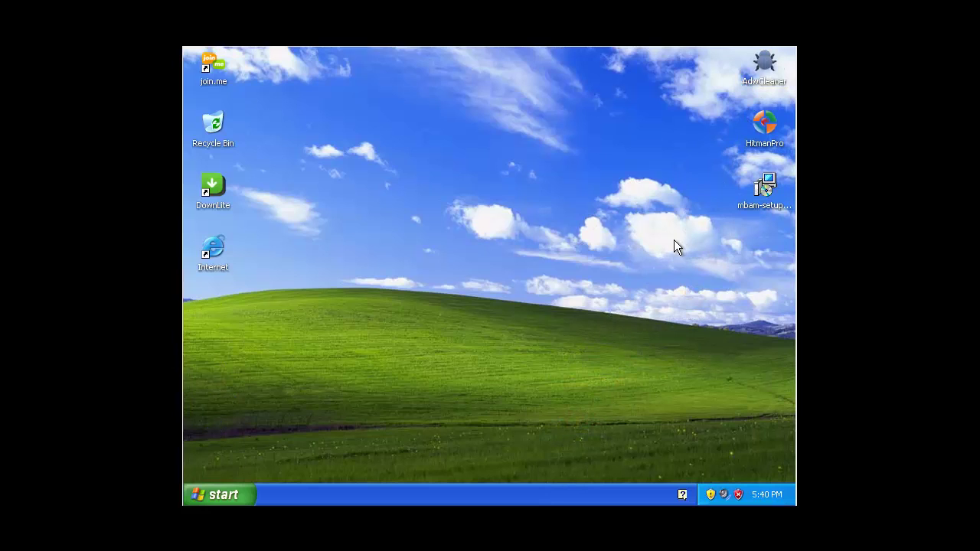
mouse_move(649, 254)
mouse_down()
mouse_move(790, 73)
mouse_move(712, 184)
mouse_move(653, 242)
mouse_up()
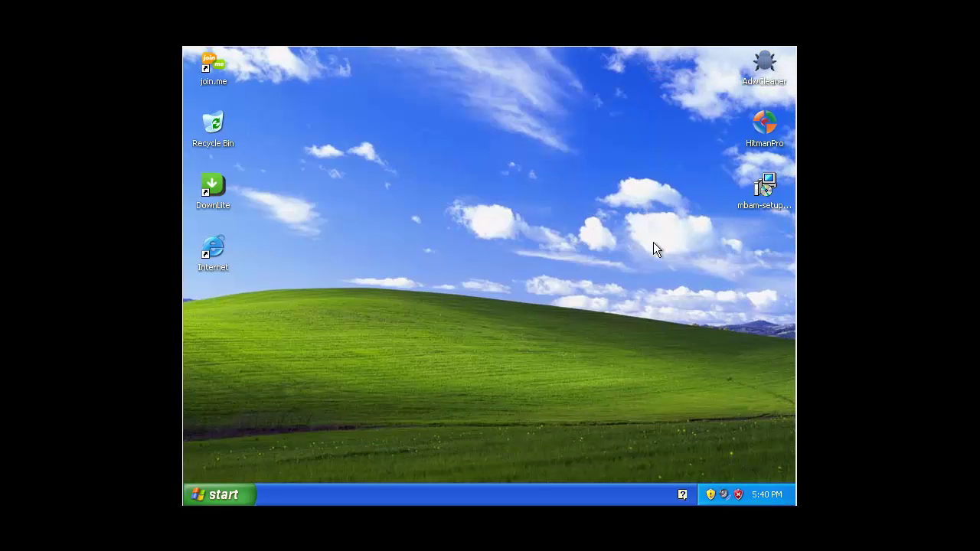
Restart Windows XP from the Start menu and dismiss the VirtualBox mouse integration notice
click(233, 494)
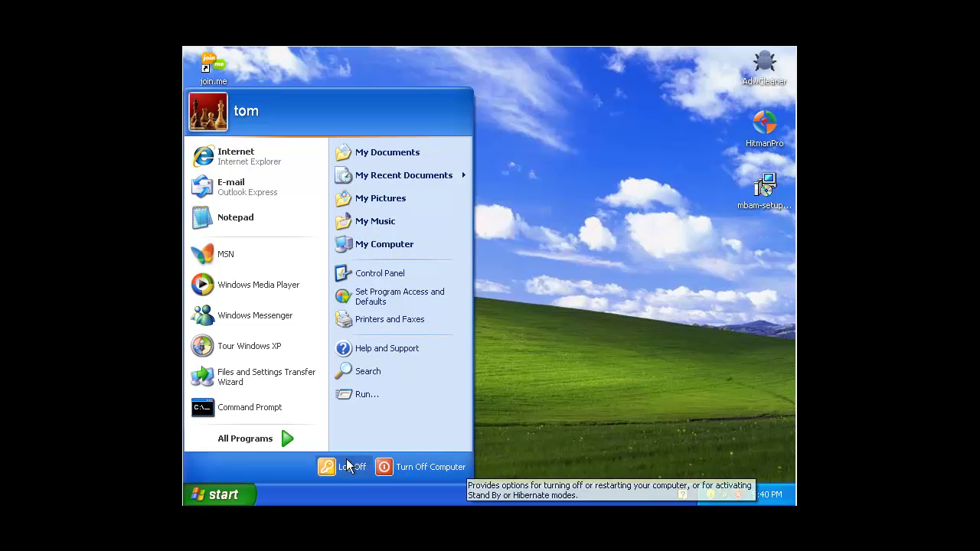
click(385, 467)
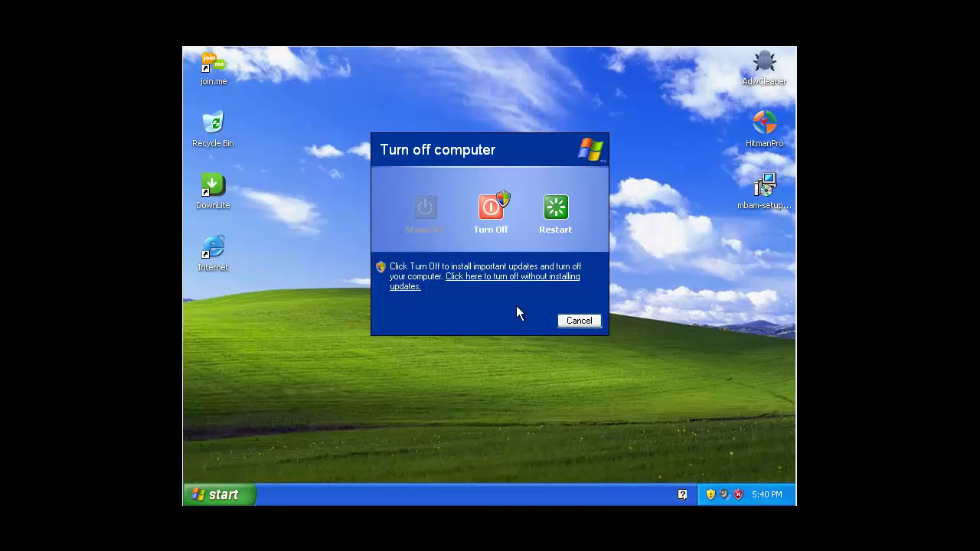
click(555, 208)
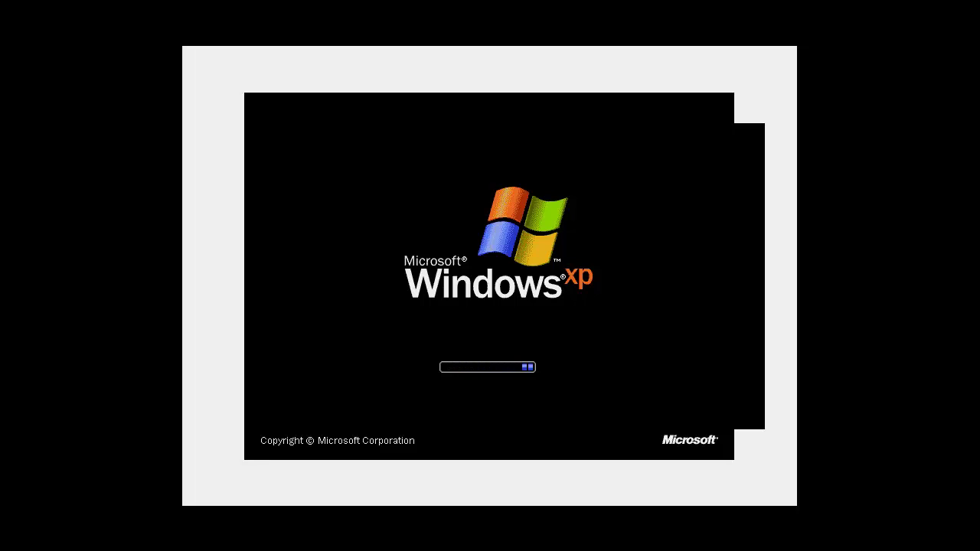
click(465, 367)
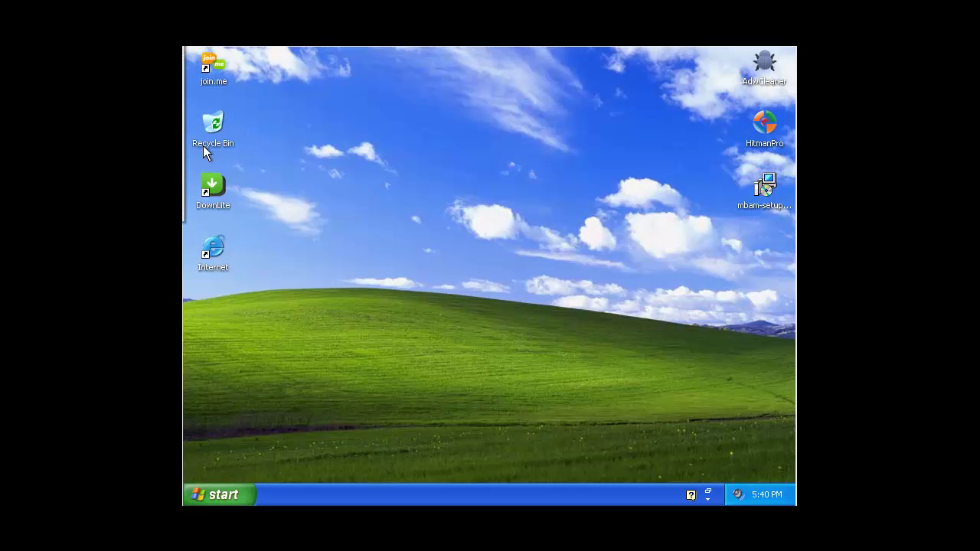
Reset the virtual machine with Host+R, confirm it, and silence the mouse integration notice
key(ctrl+r)
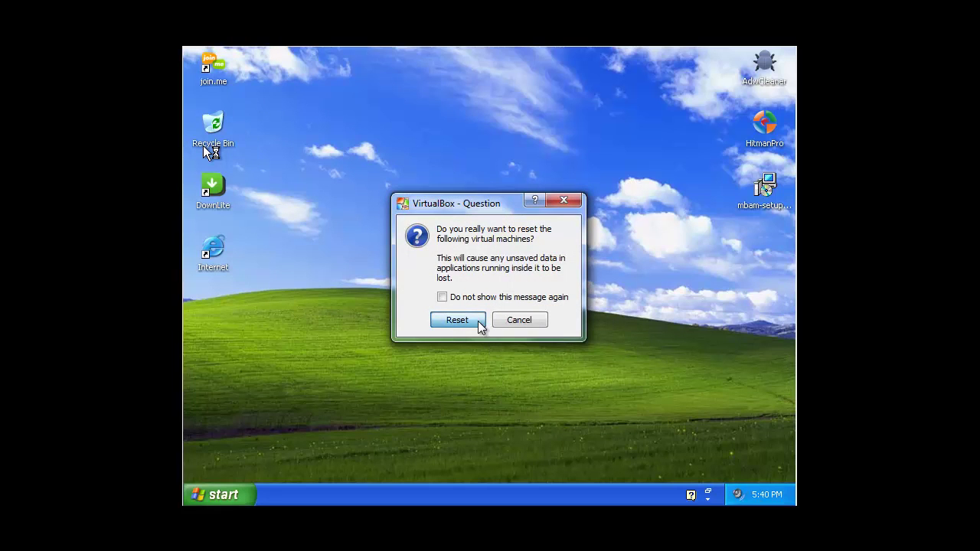
click(479, 322)
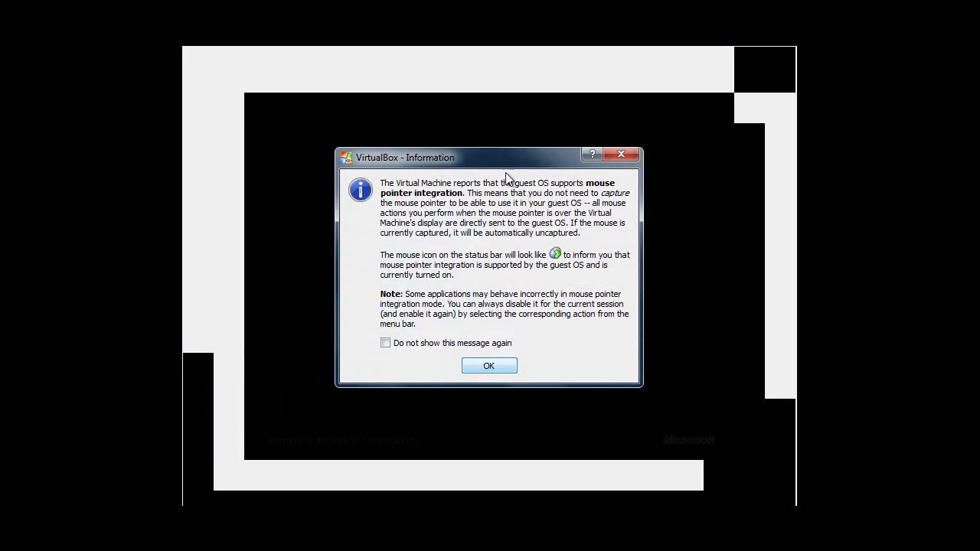
click(387, 343)
click(468, 367)
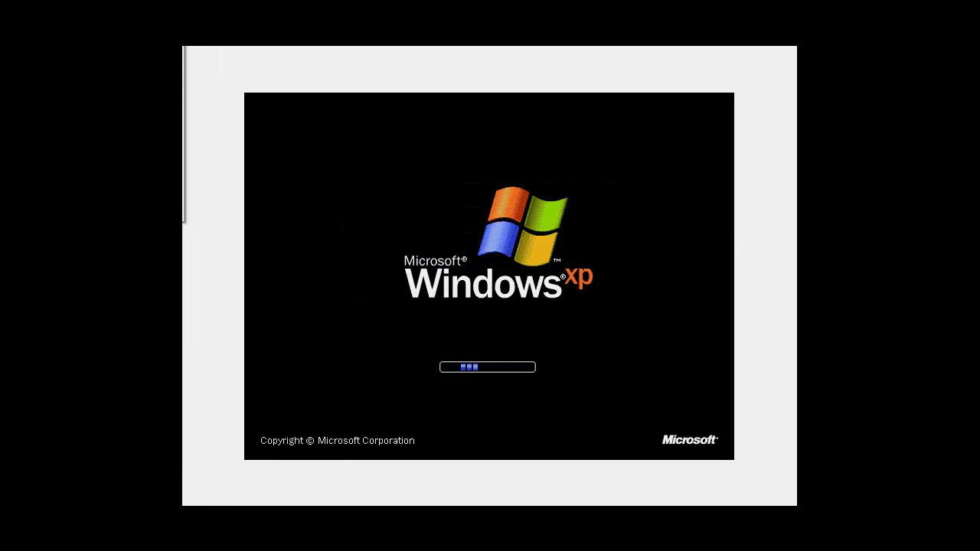
key(ctrl+r)
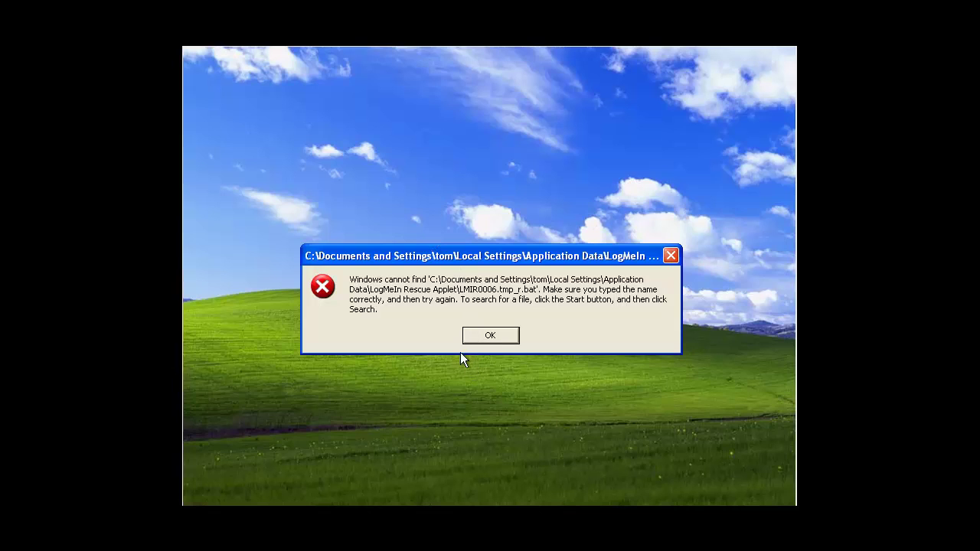
Close the LMIR0006.tmp_r.bat missing-file error and drag AdwCleaner toward the desktop centre
click(474, 333)
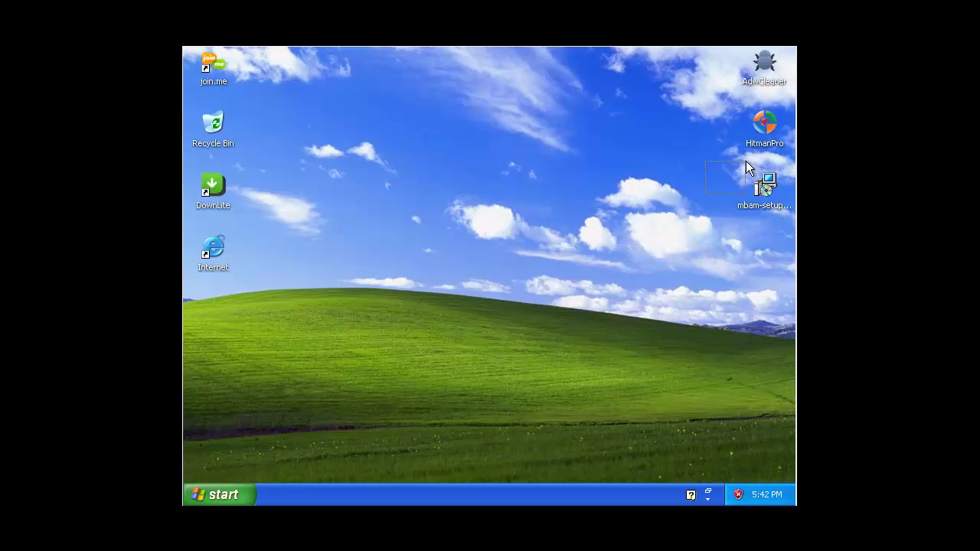
drag(767, 65, 447, 189)
click(739, 429)
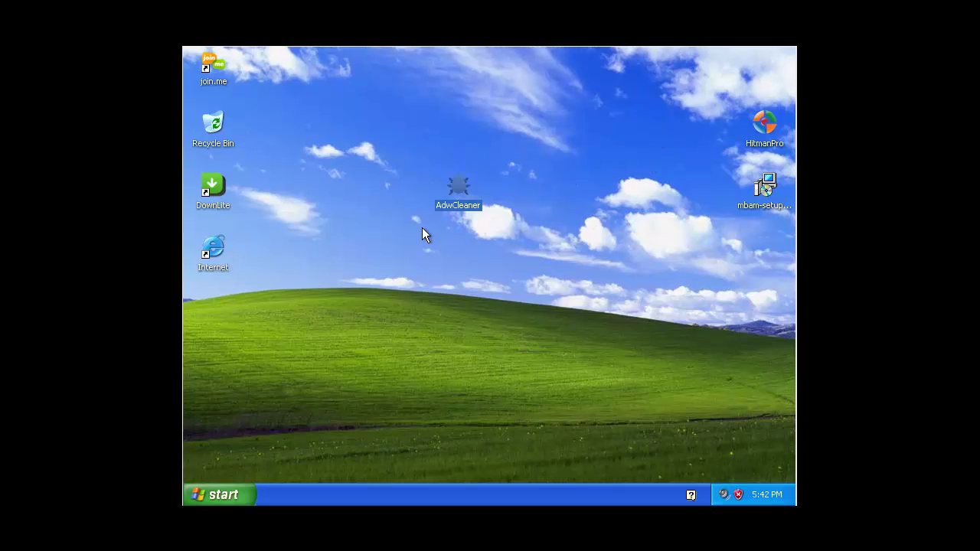
Launch AdwCleaner, allow it to run, scan the PC, and widen the service and path columns
double_click(462, 198)
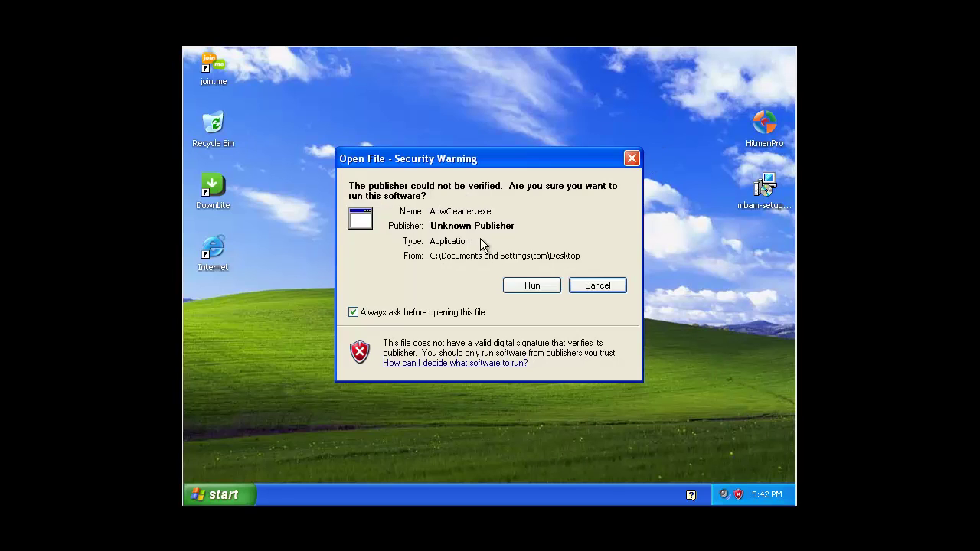
click(528, 289)
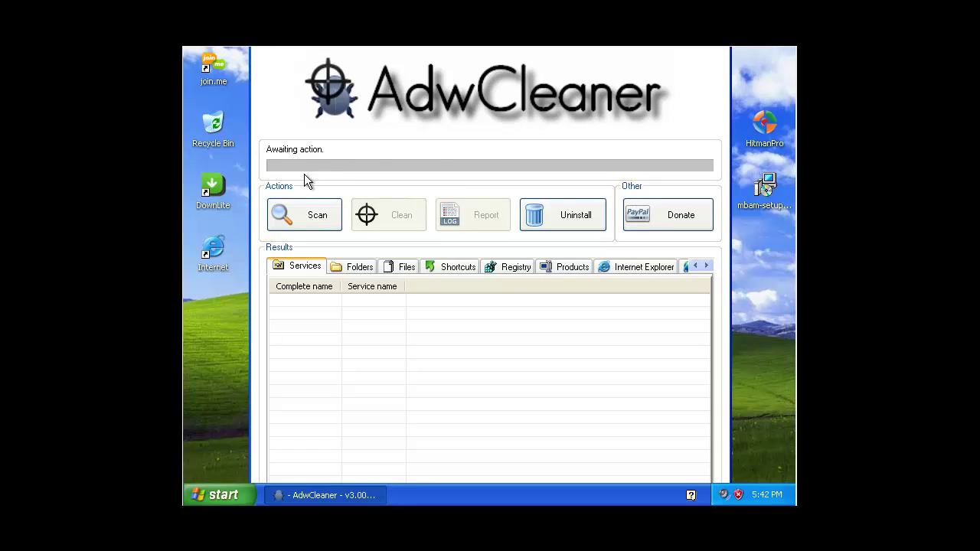
click(288, 218)
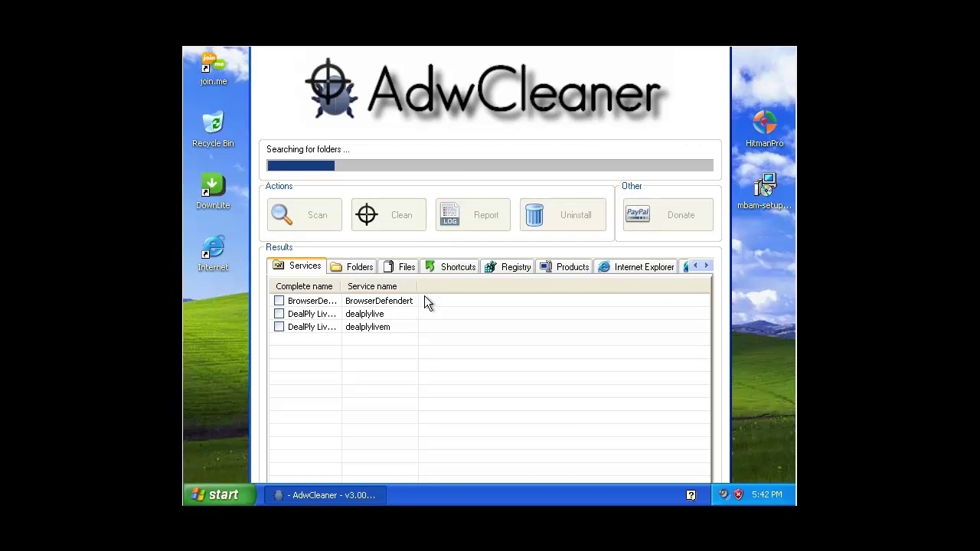
drag(418, 286, 449, 286)
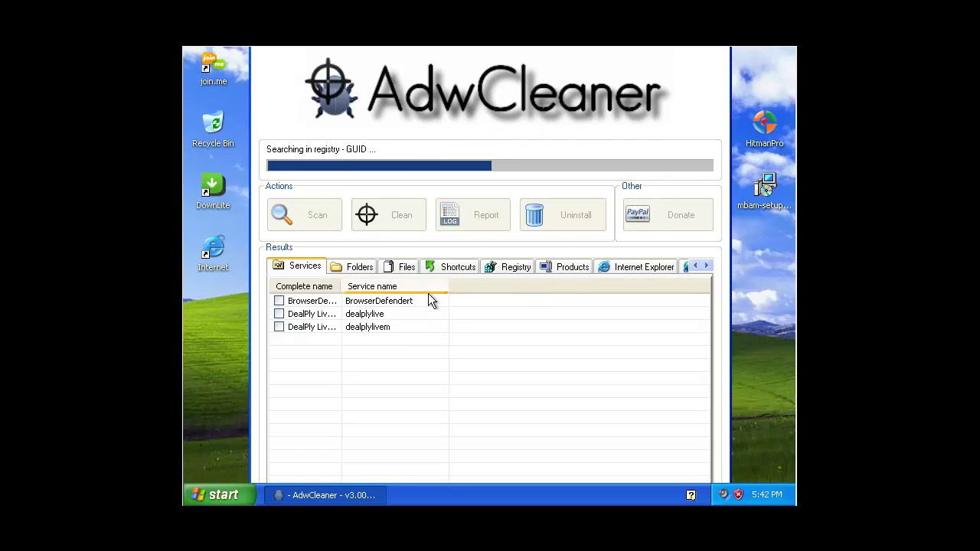
click(359, 270)
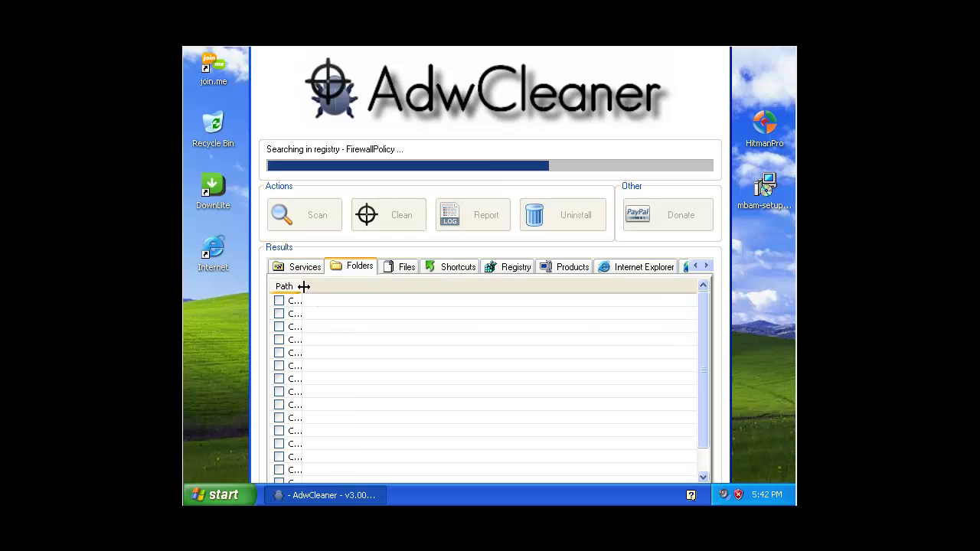
drag(304, 286, 618, 344)
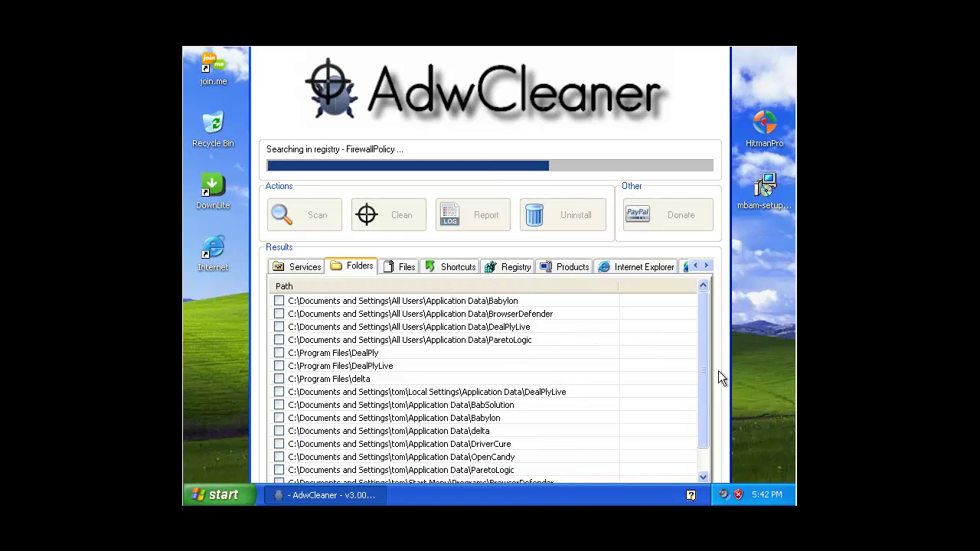
drag(704, 375, 702, 414)
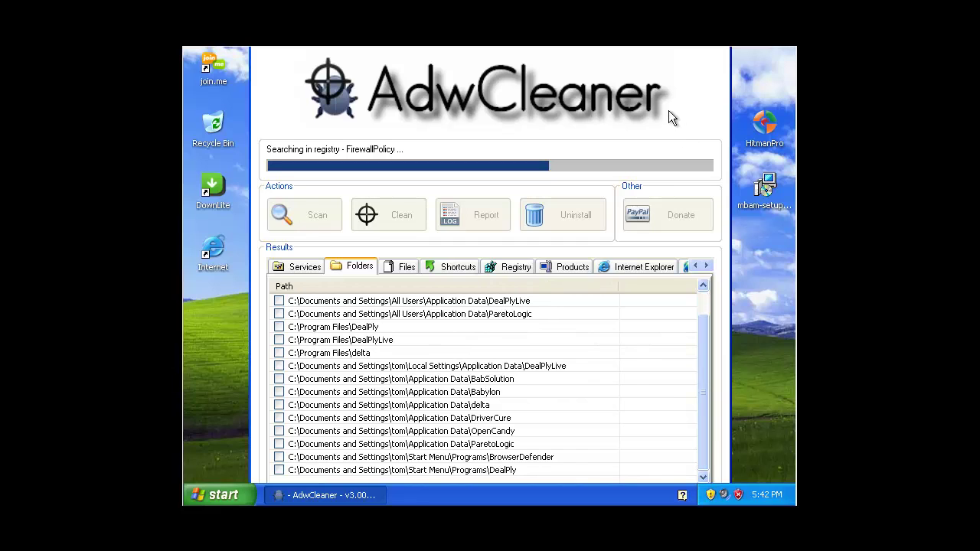
Review the Files, Shortcuts, Registry, Products, Internet Explorer and Chrome results, ending on Folders
click(408, 267)
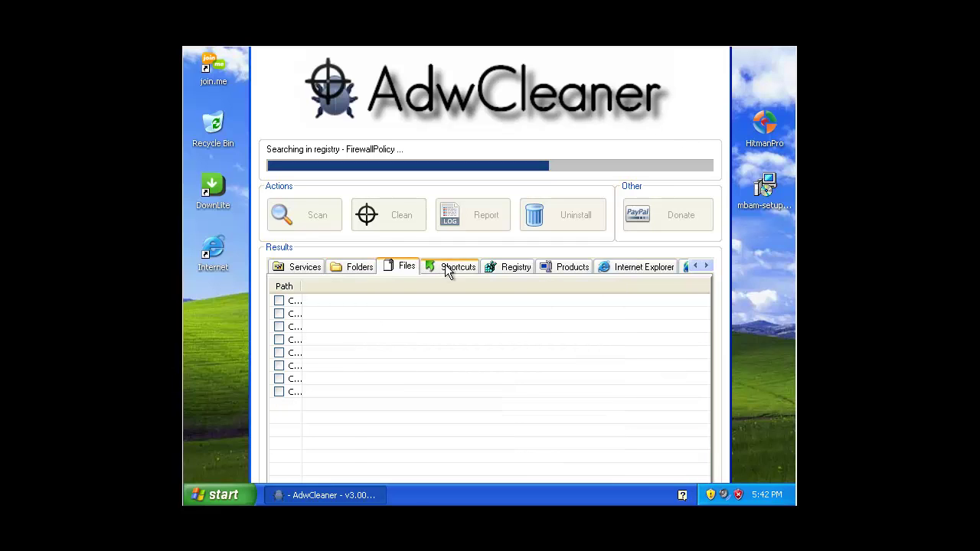
click(452, 267)
click(511, 268)
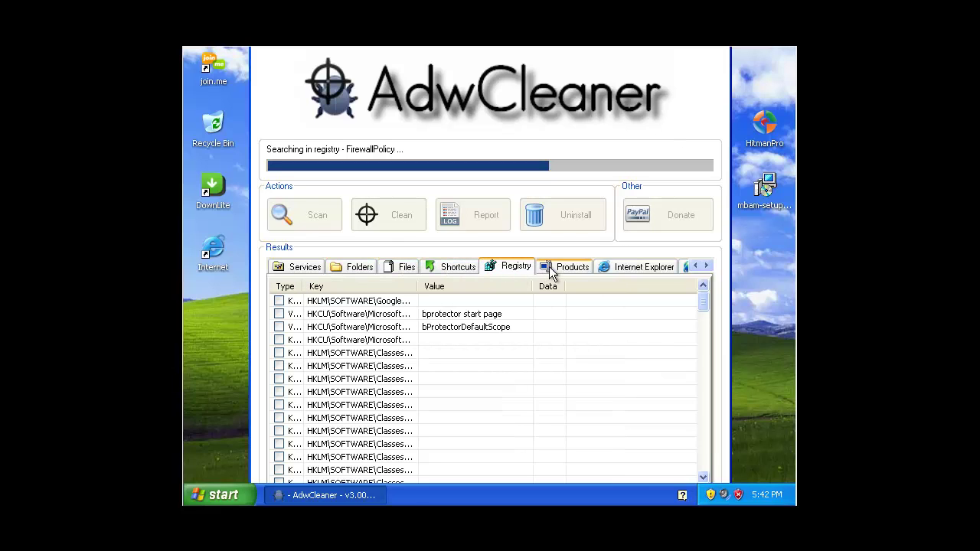
click(554, 267)
click(612, 268)
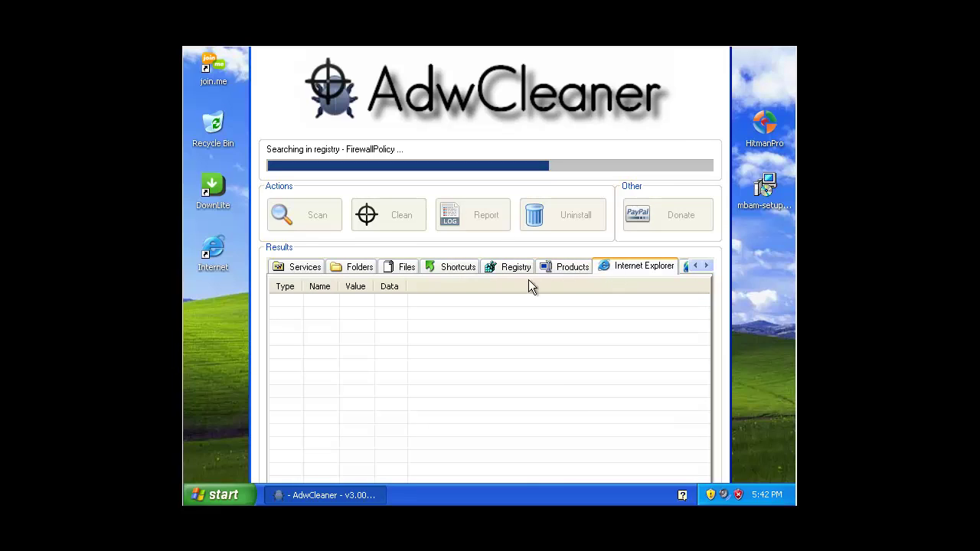
click(318, 272)
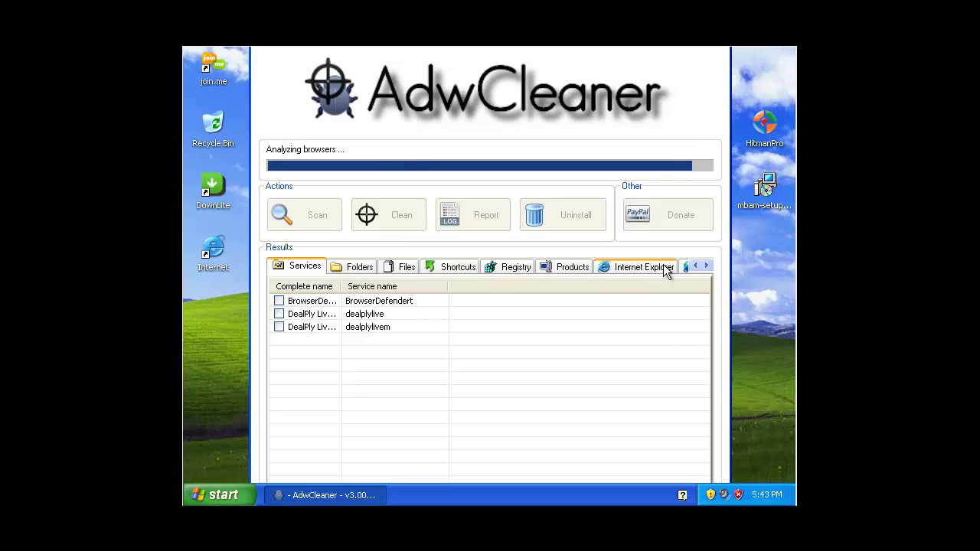
click(705, 266)
click(705, 267)
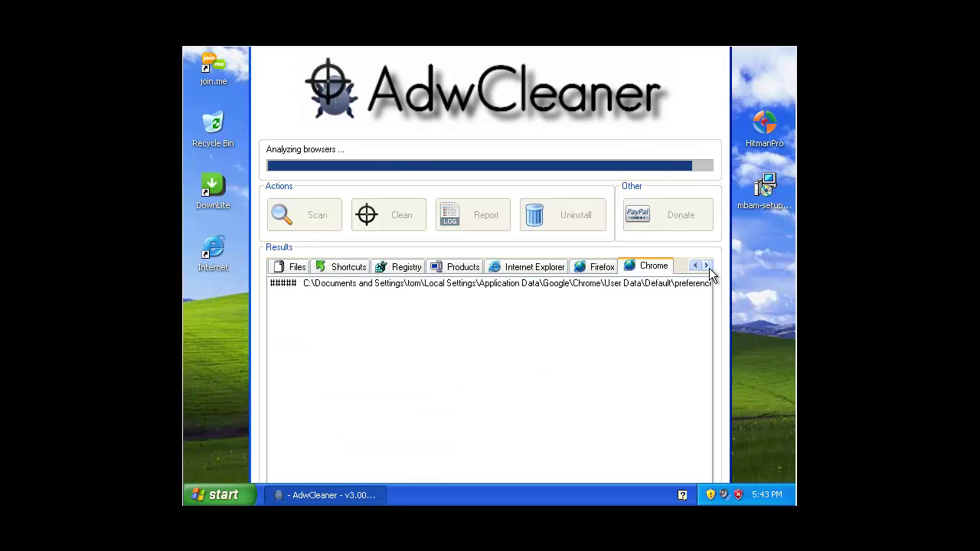
click(694, 266)
click(694, 266)
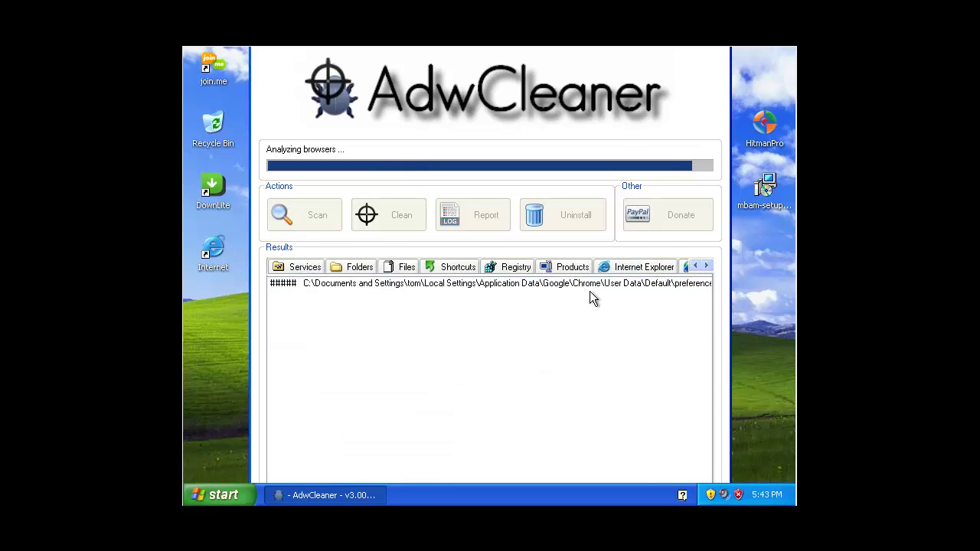
click(315, 267)
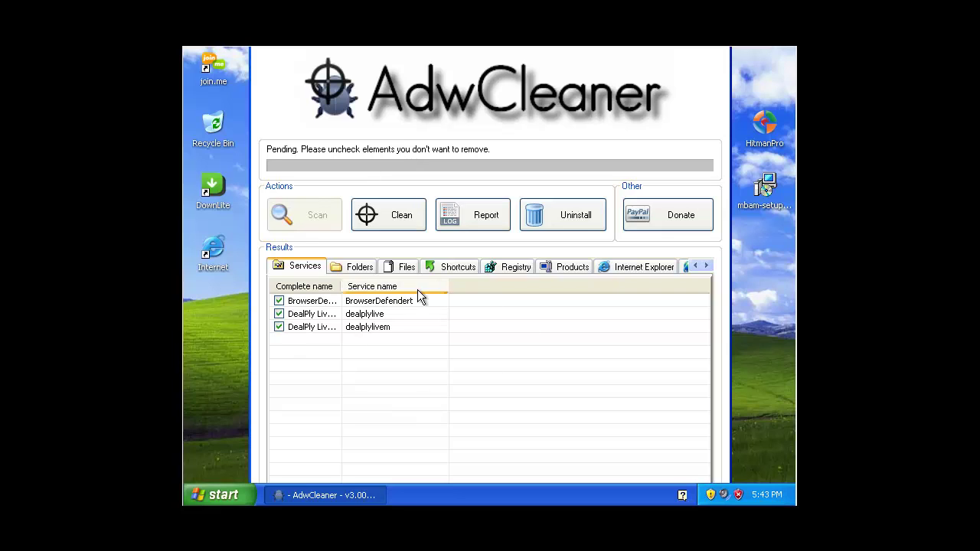
click(359, 264)
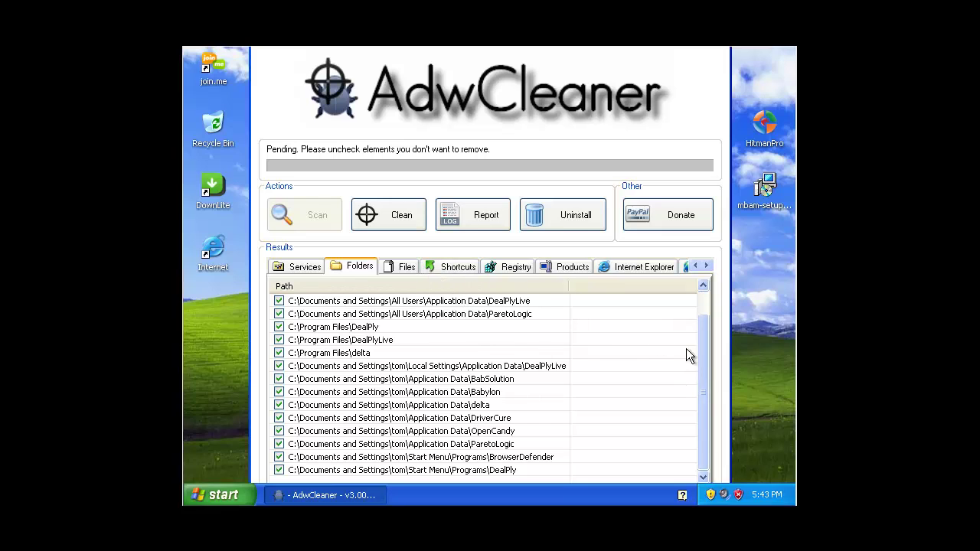
Clean all ticked adware items, allowing programs to close and dismissing the antivirus warnings
click(380, 217)
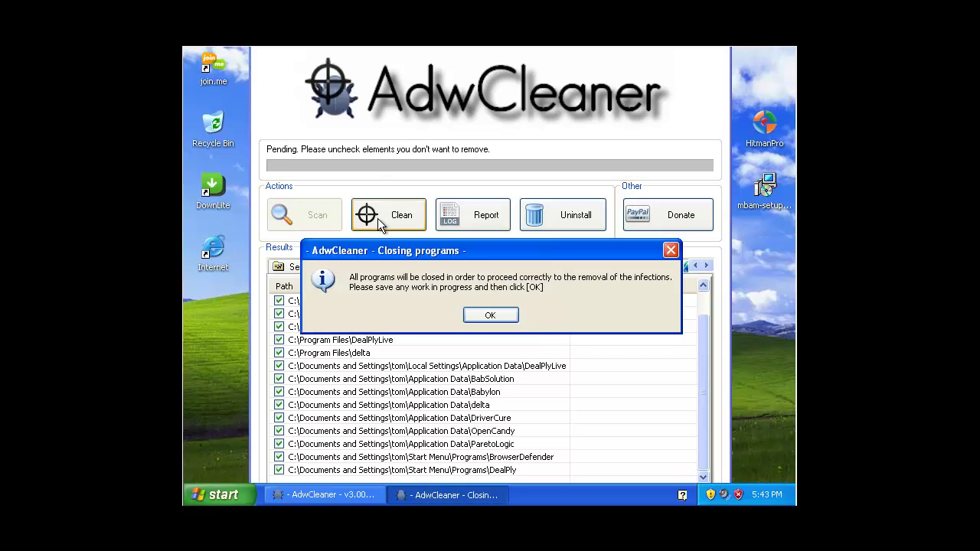
click(488, 315)
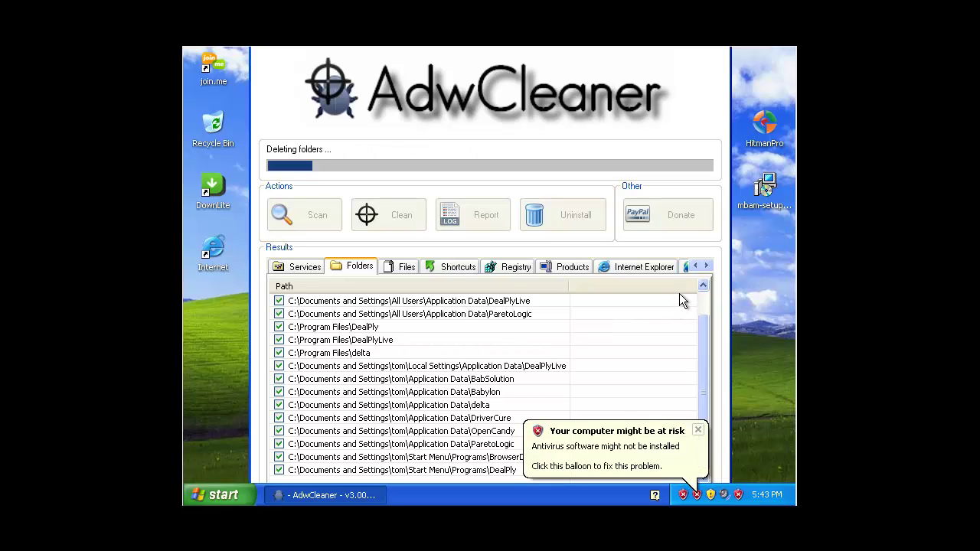
click(698, 432)
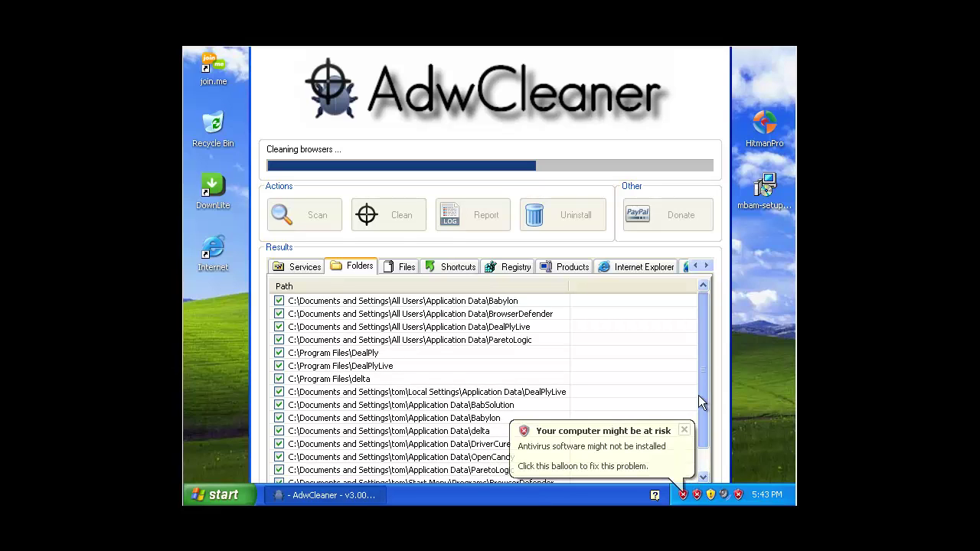
click(681, 431)
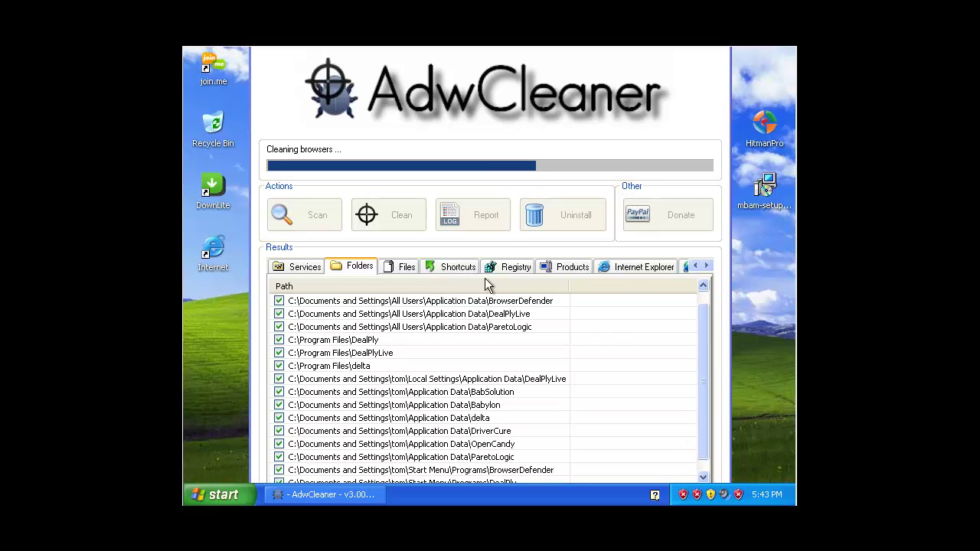
Check the removed files, shortcuts, registry keys and product entry, then acknowledge the restart notice
click(415, 270)
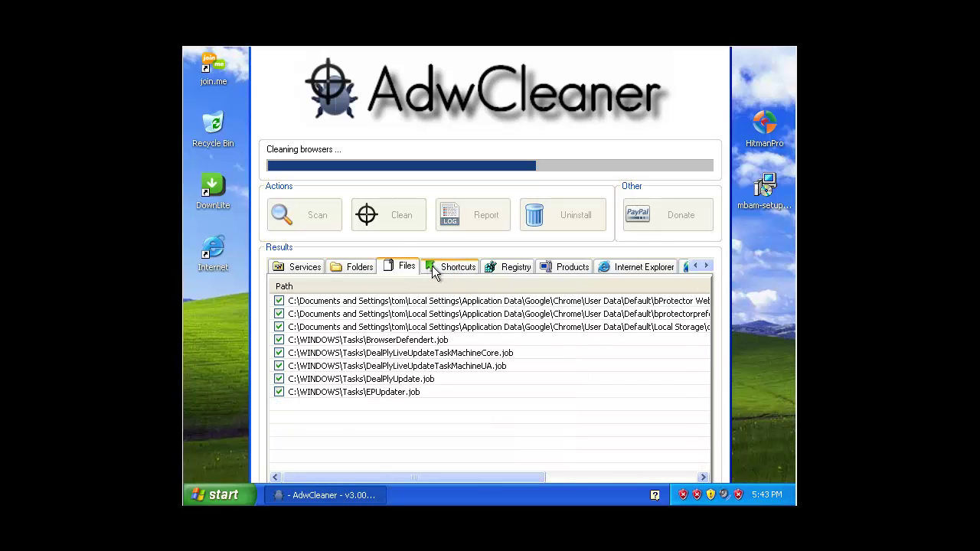
click(433, 267)
click(511, 271)
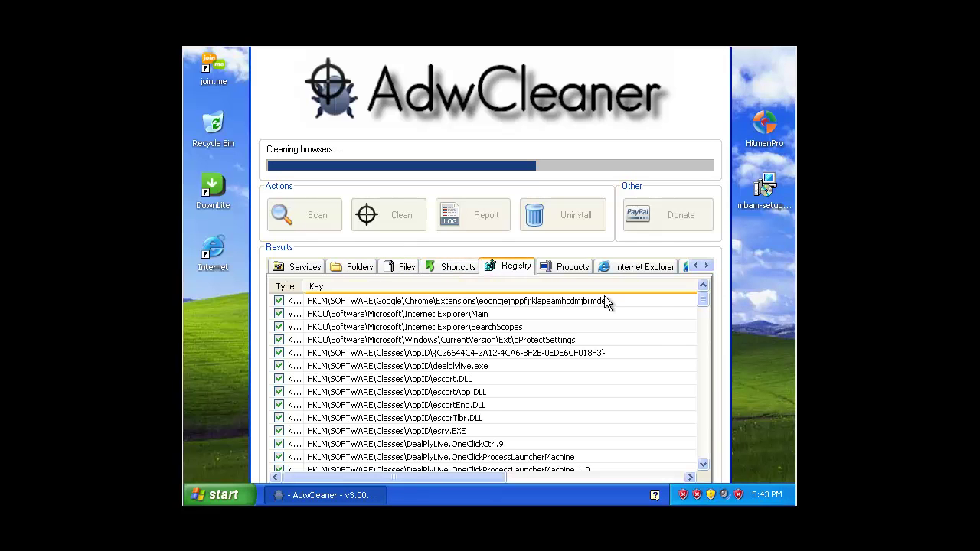
drag(705, 300, 586, 274)
click(574, 268)
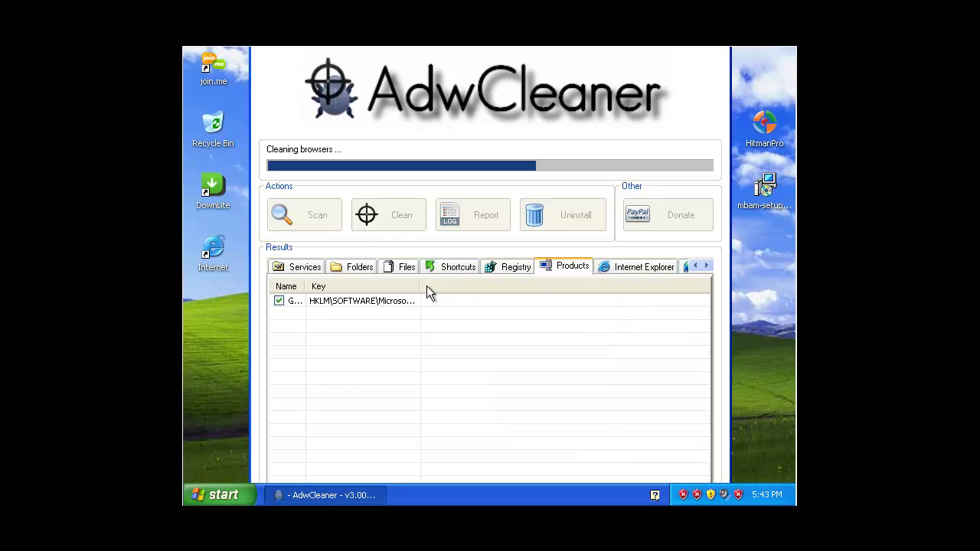
drag(420, 286, 607, 297)
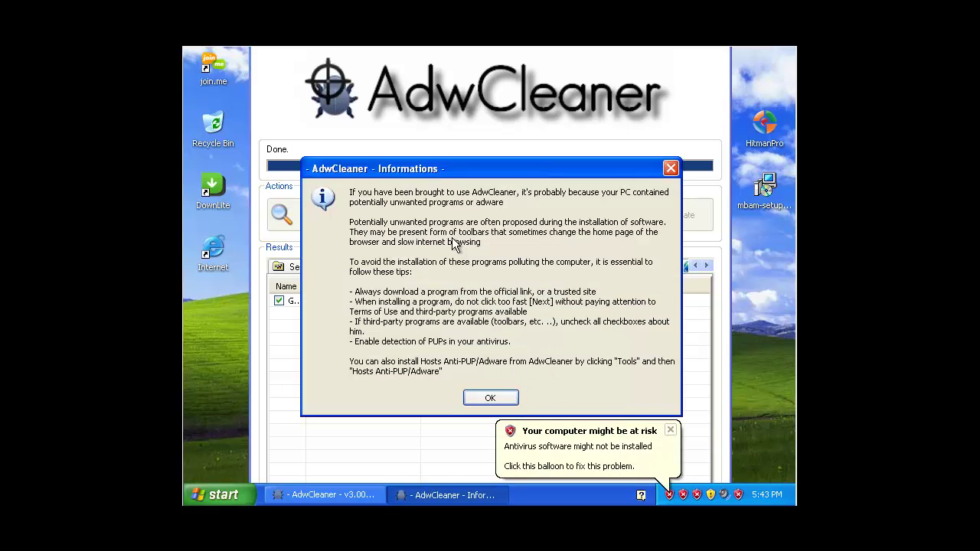
drag(415, 172, 417, 143)
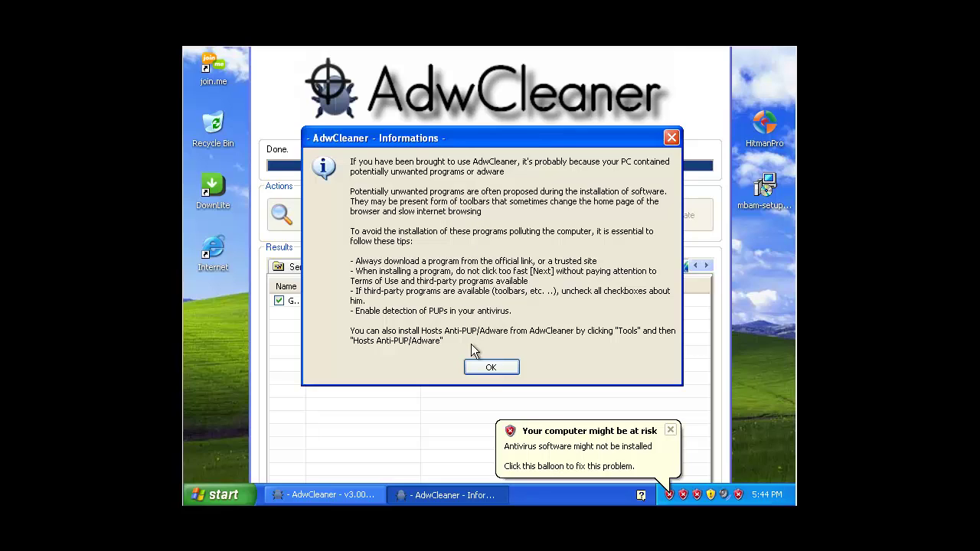
click(479, 367)
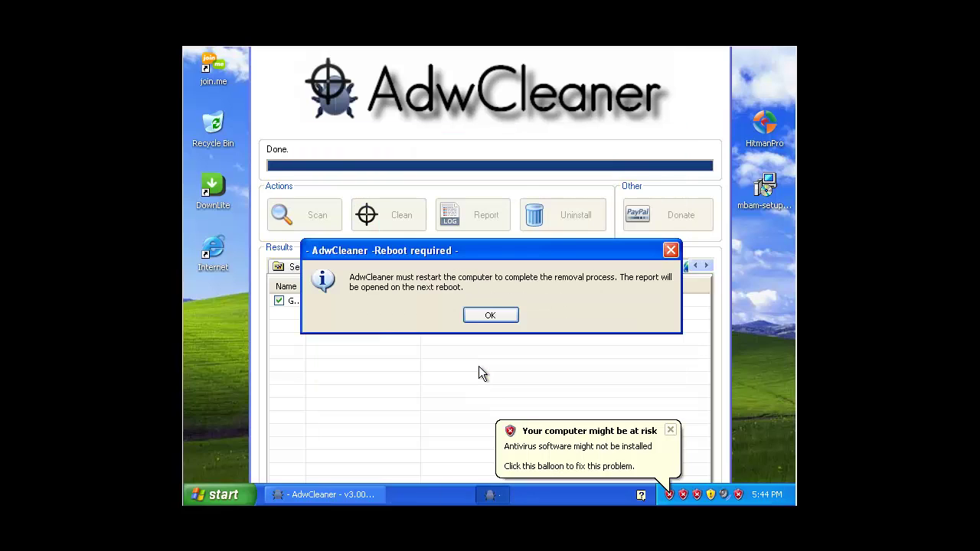
Reboot to finish cleanup, confirm Internet Explorer now opens plain Google, then close it
click(487, 315)
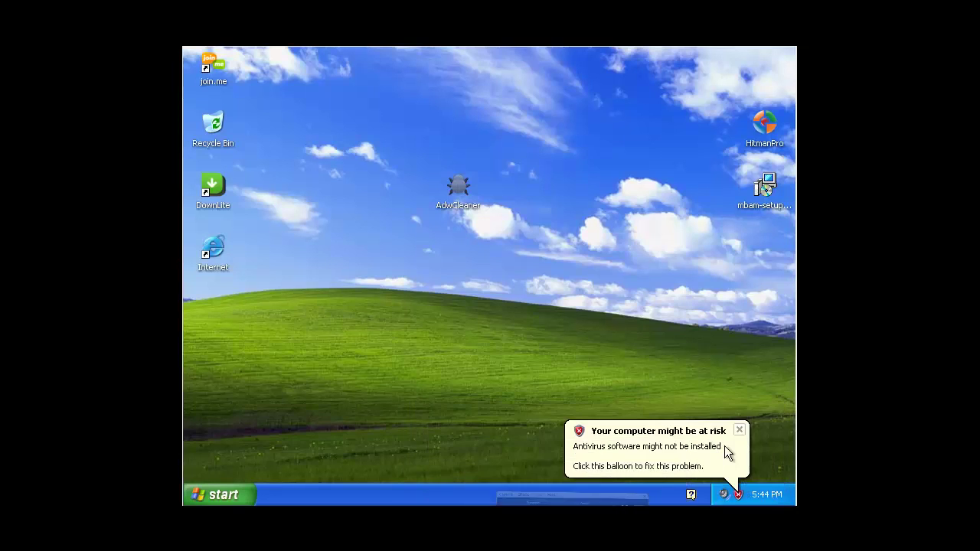
click(739, 430)
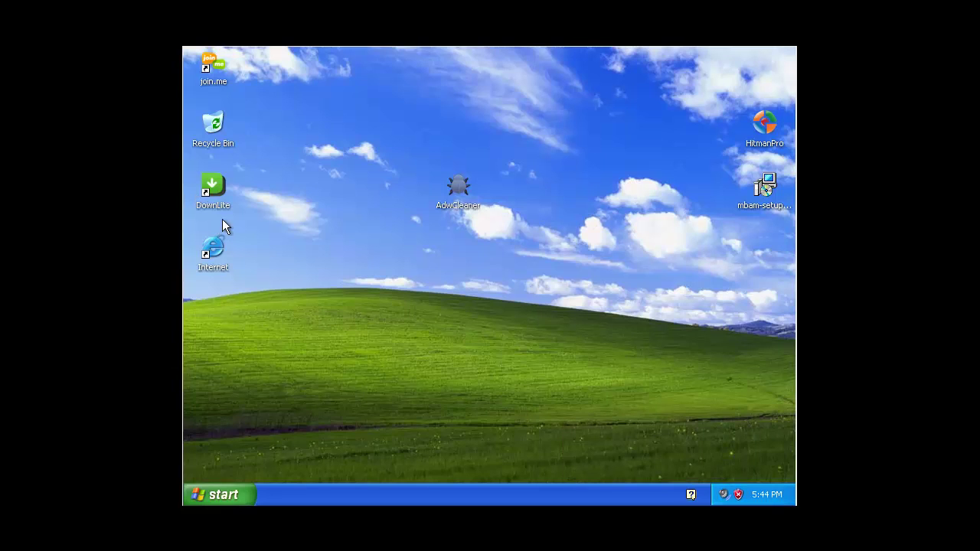
drag(219, 259, 342, 258)
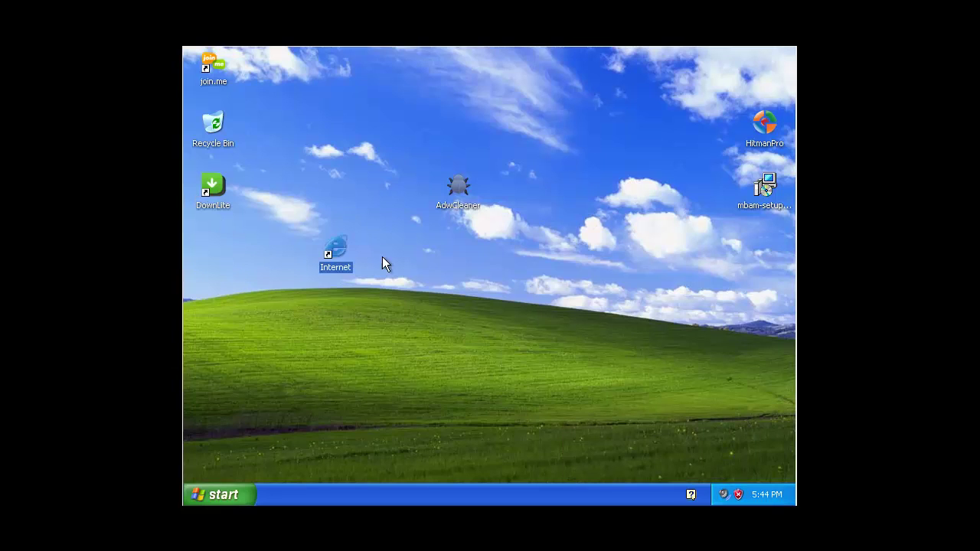
double_click(337, 257)
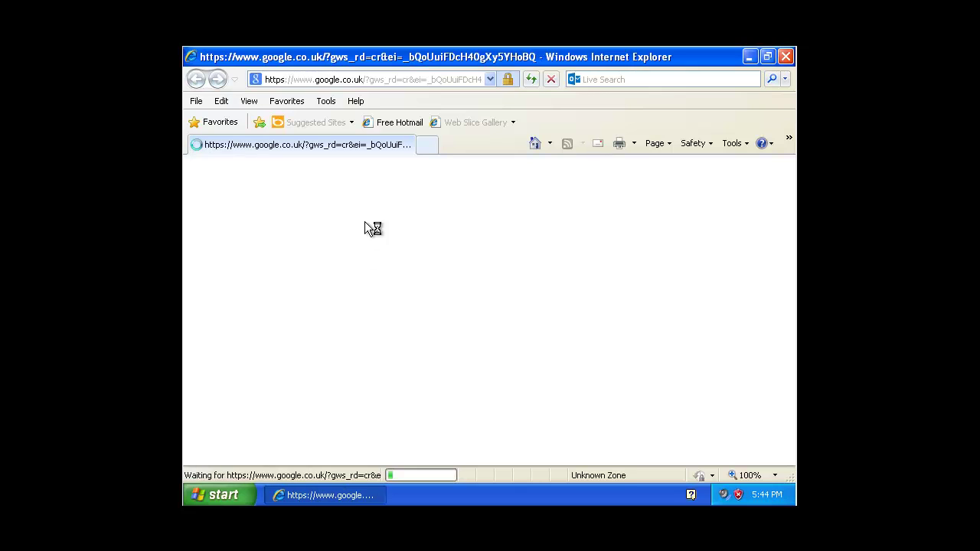
mouse_move(789, 250)
mouse_down()
mouse_move(779, 372)
mouse_move(785, 238)
mouse_up()
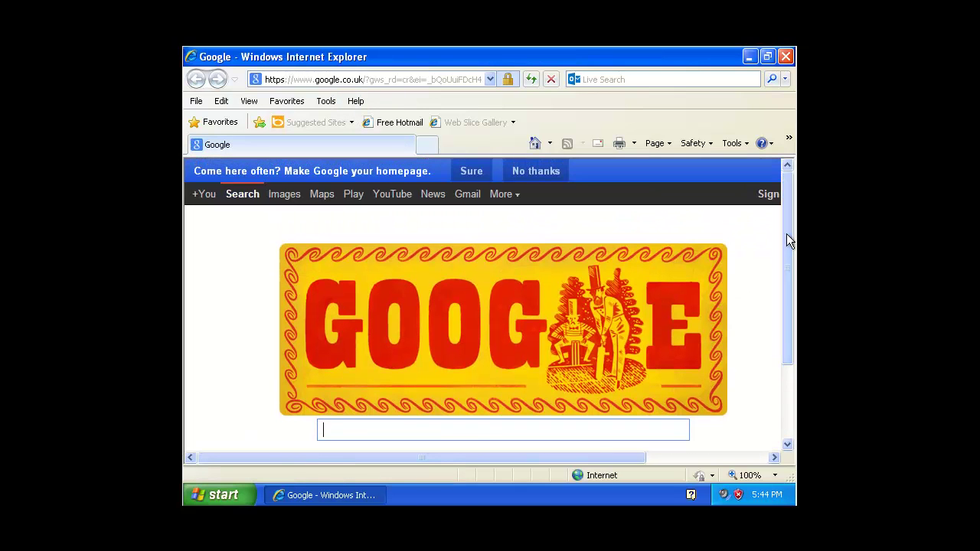
click(785, 57)
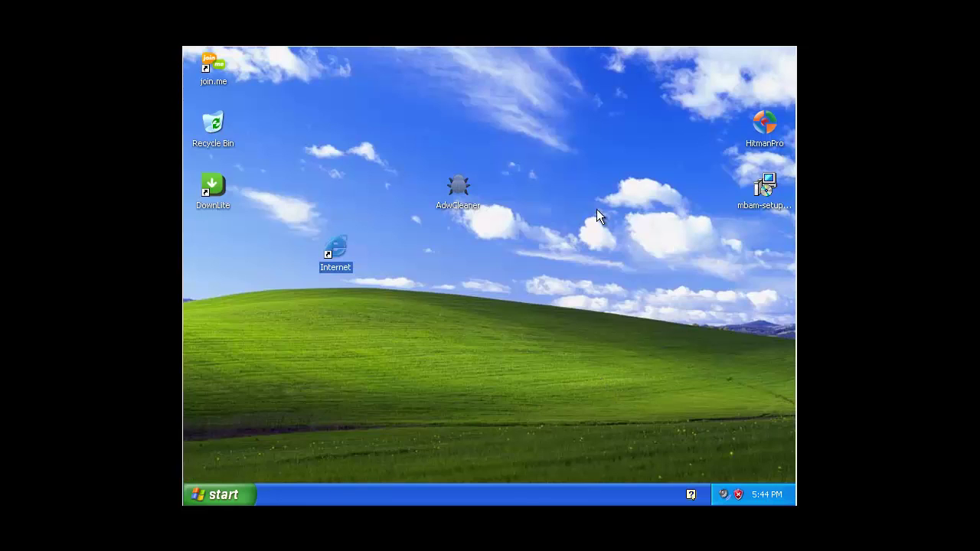
Tidy the desktop icons, placing the HitmanPro shortcut beside AdwCleaner
drag(297, 242, 300, 243)
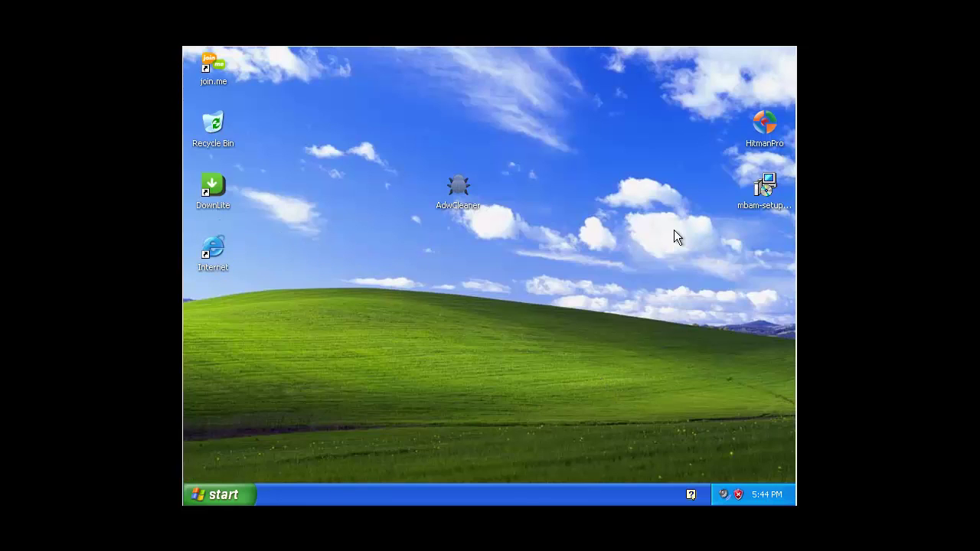
drag(764, 127, 643, 208)
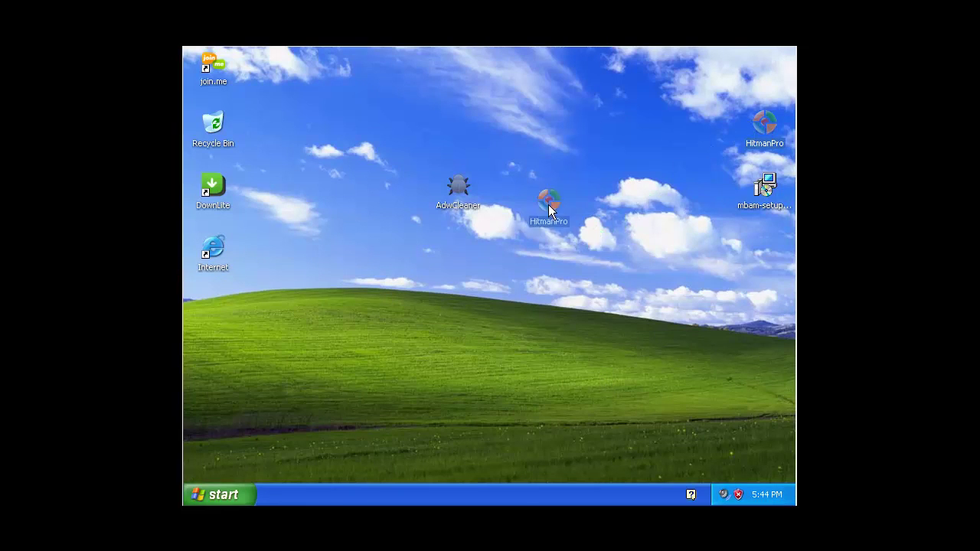
drag(545, 200, 545, 203)
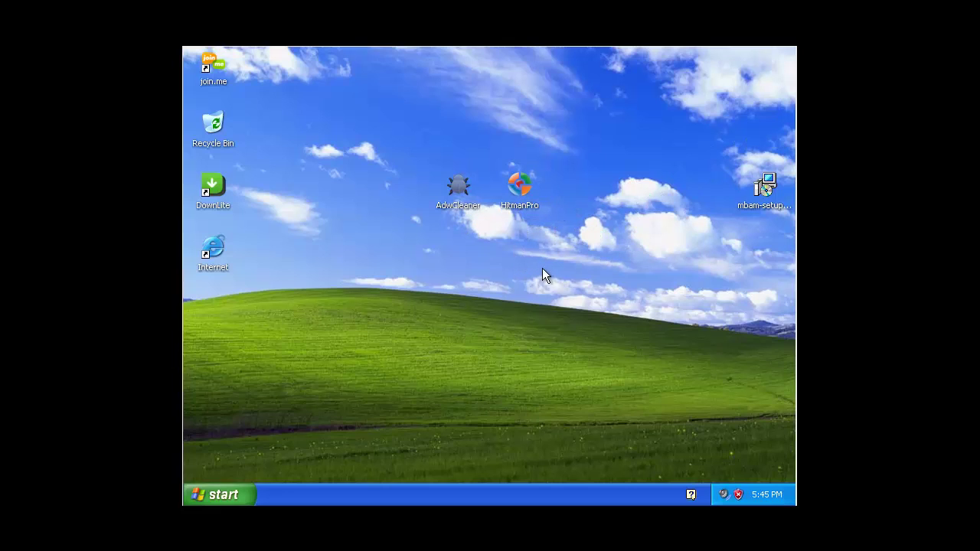
drag(542, 269, 535, 320)
Launch HitmanPro and start a full scan of the computer
double_click(523, 202)
click(612, 459)
click(640, 461)
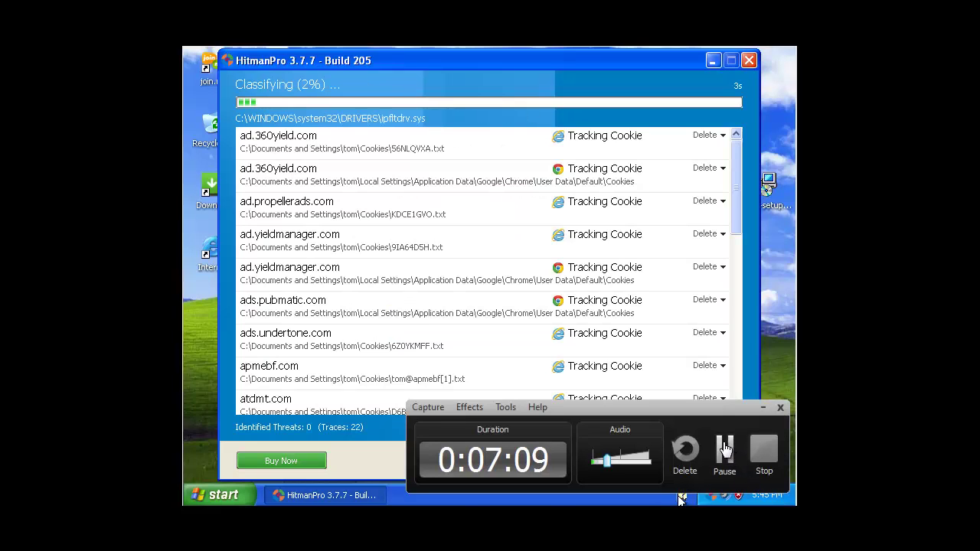
click(724, 450)
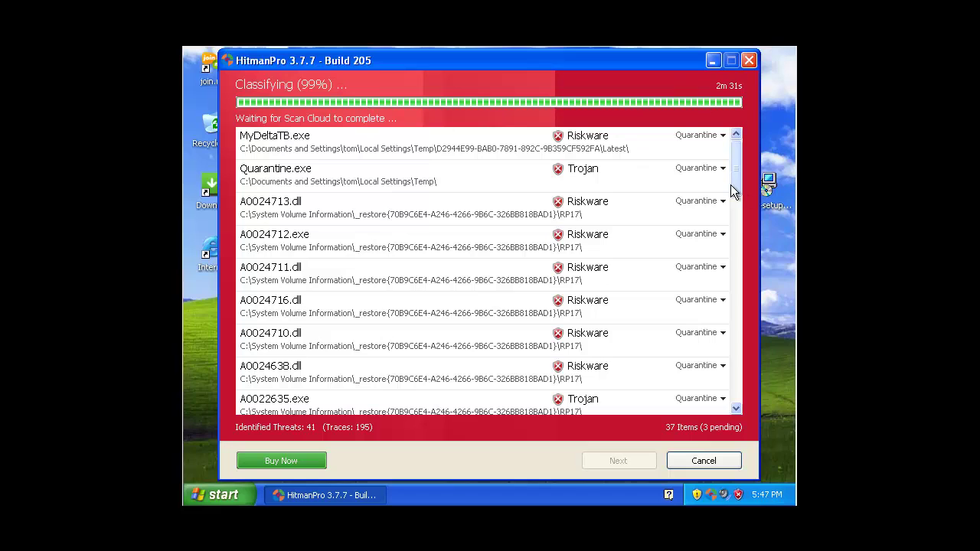
Set MyDeltaTB.exe, Quarantine.exe, A0024713.dll and A0024712.exe to Delete
drag(734, 188, 735, 249)
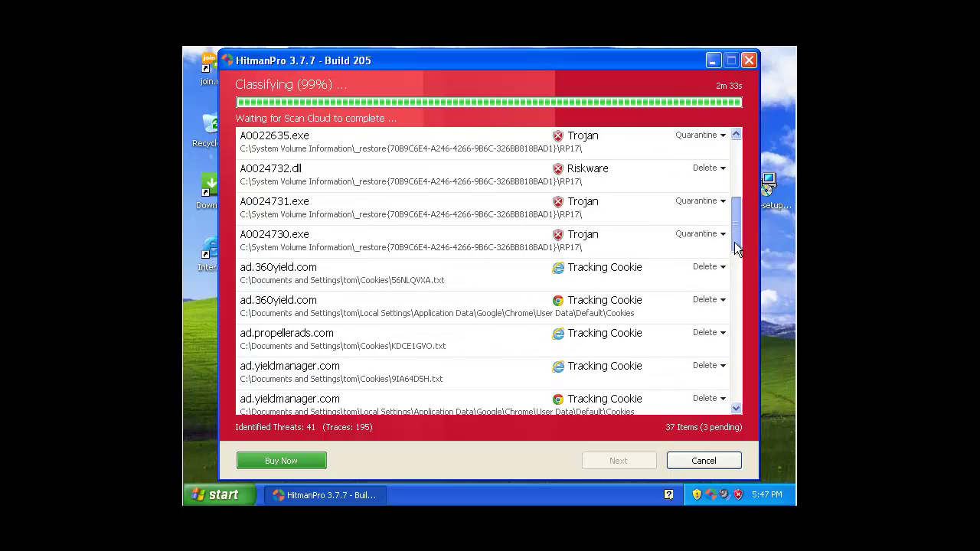
drag(731, 234, 728, 179)
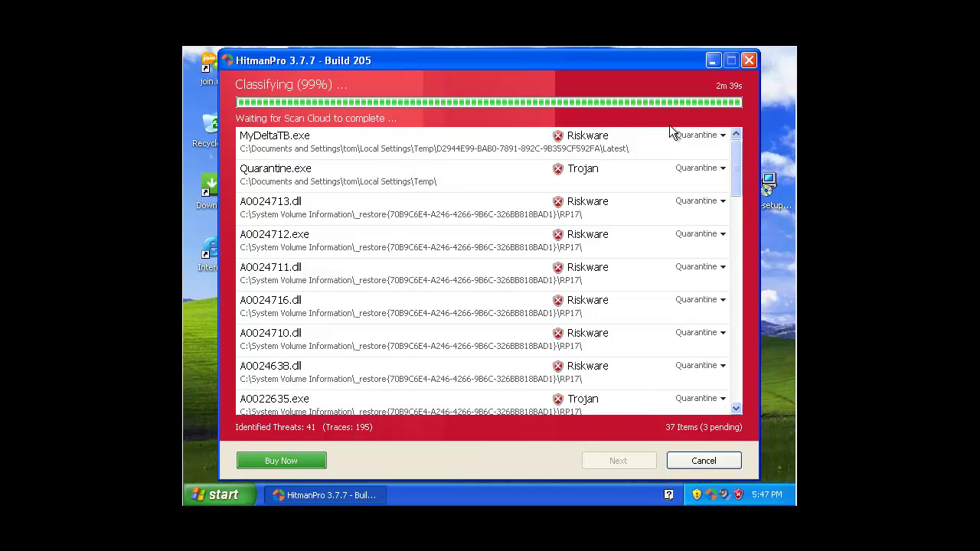
click(693, 136)
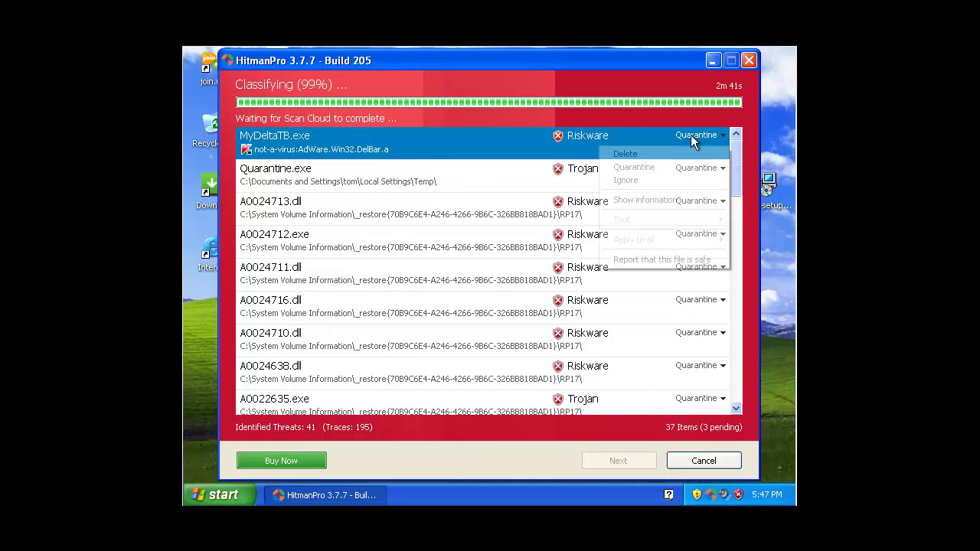
click(652, 152)
click(695, 167)
click(688, 192)
click(693, 198)
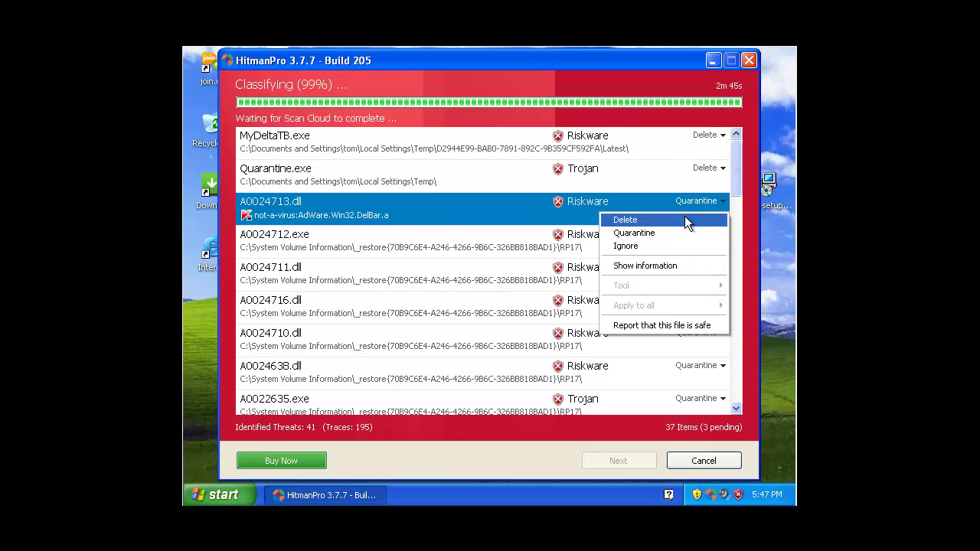
click(684, 218)
click(695, 237)
click(680, 252)
Set A0024711.dll, A0024716.dll, A0024710.dll and A0024638.dll to Delete
click(693, 267)
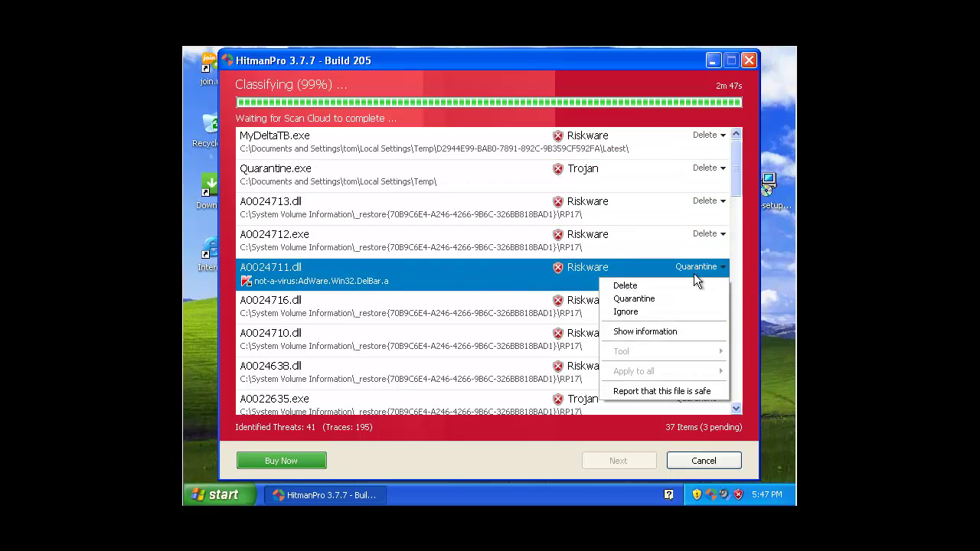
click(681, 285)
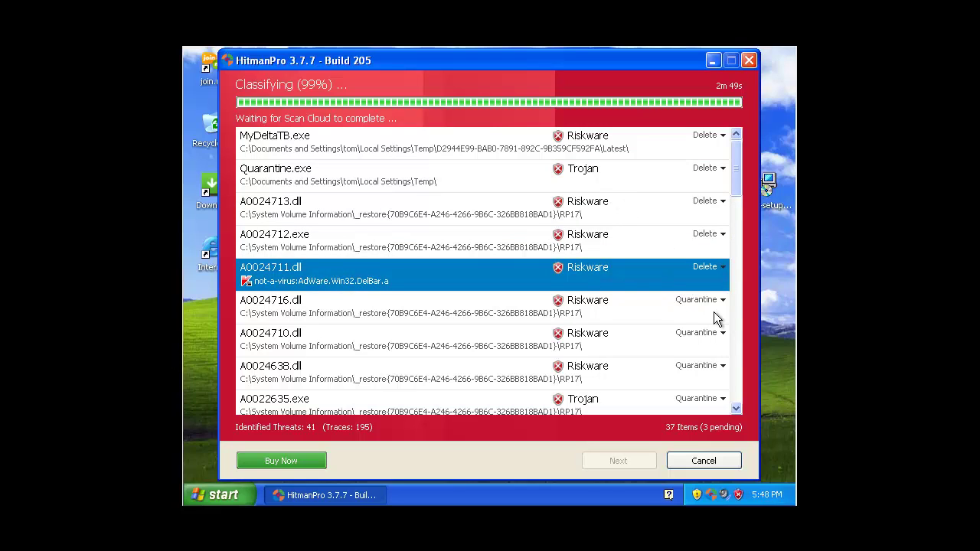
click(704, 299)
click(685, 322)
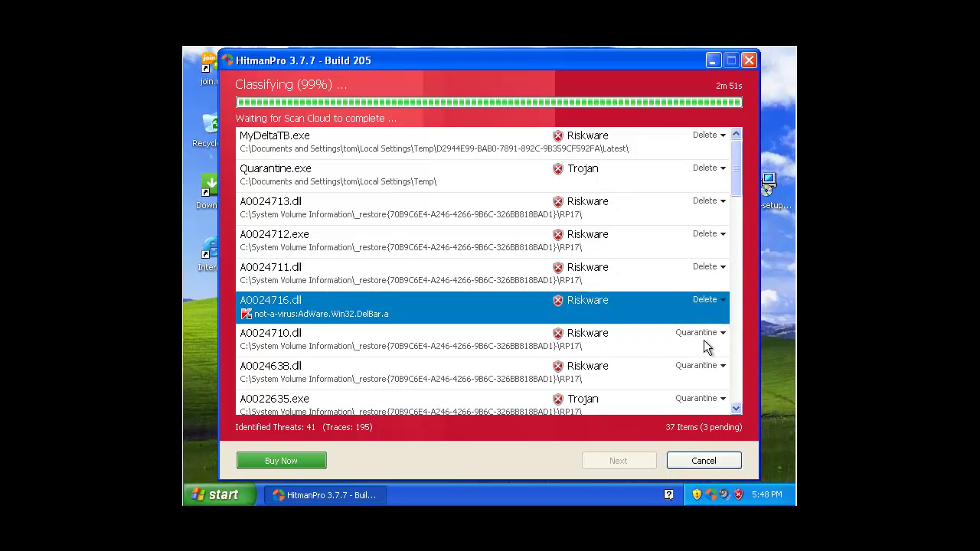
click(703, 334)
click(679, 352)
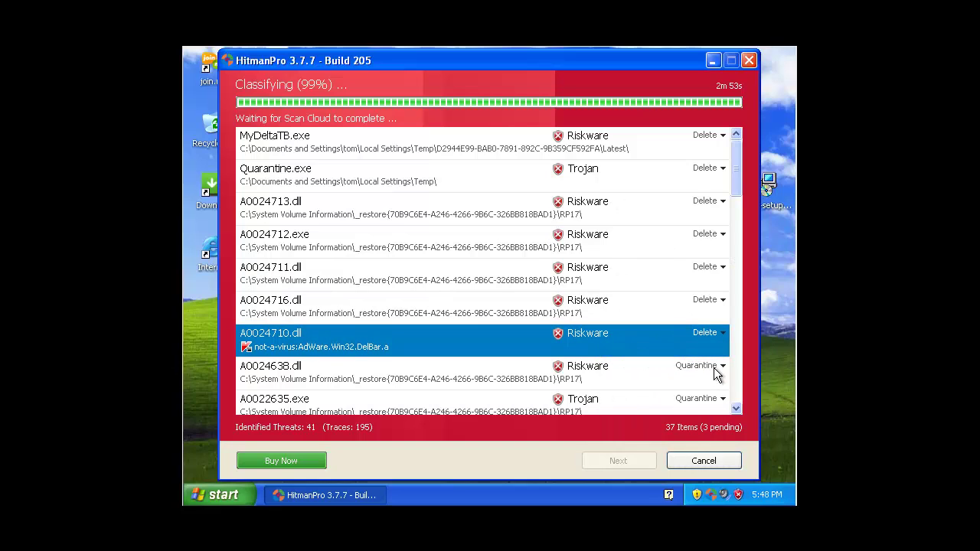
click(714, 368)
click(644, 381)
Set the remaining A0022635.exe, A0024731.exe and A0024730.exe to Delete
scroll(731, 201, down, 1)
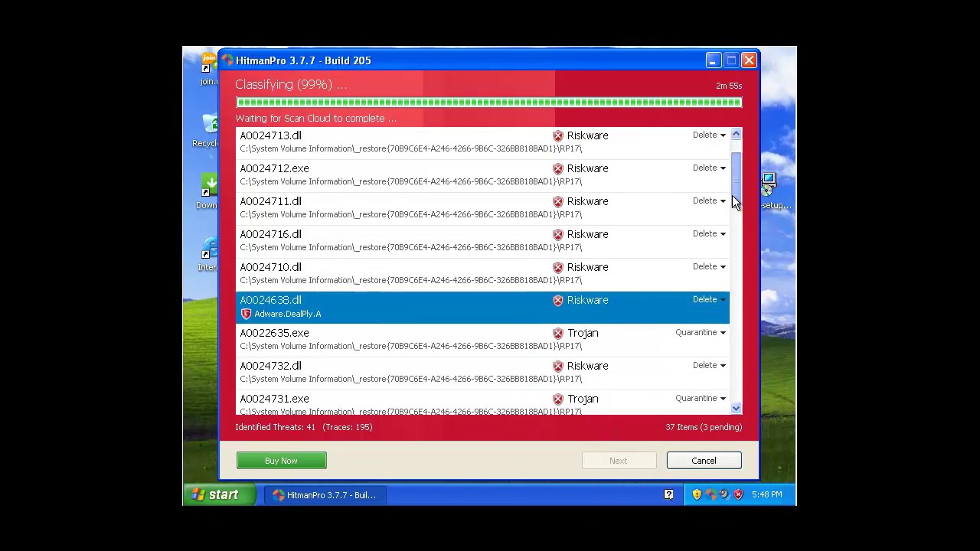
scroll(704, 230, down, 1)
click(680, 270)
click(664, 287)
click(696, 335)
click(664, 352)
click(692, 366)
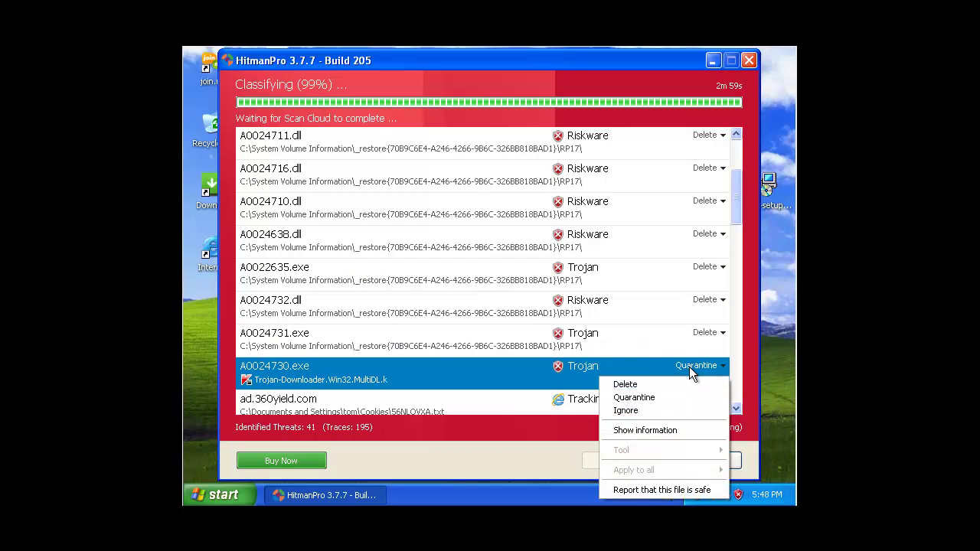
click(643, 384)
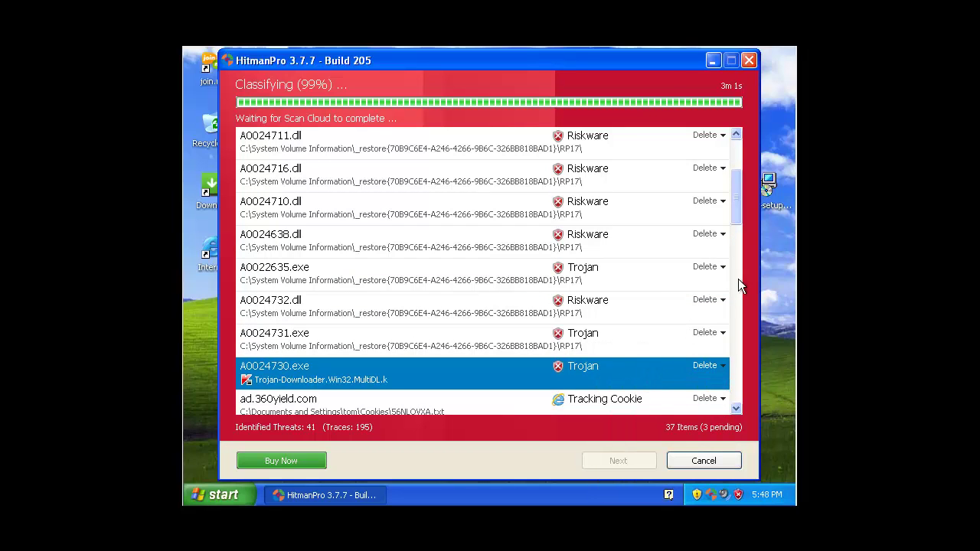
drag(736, 218, 731, 376)
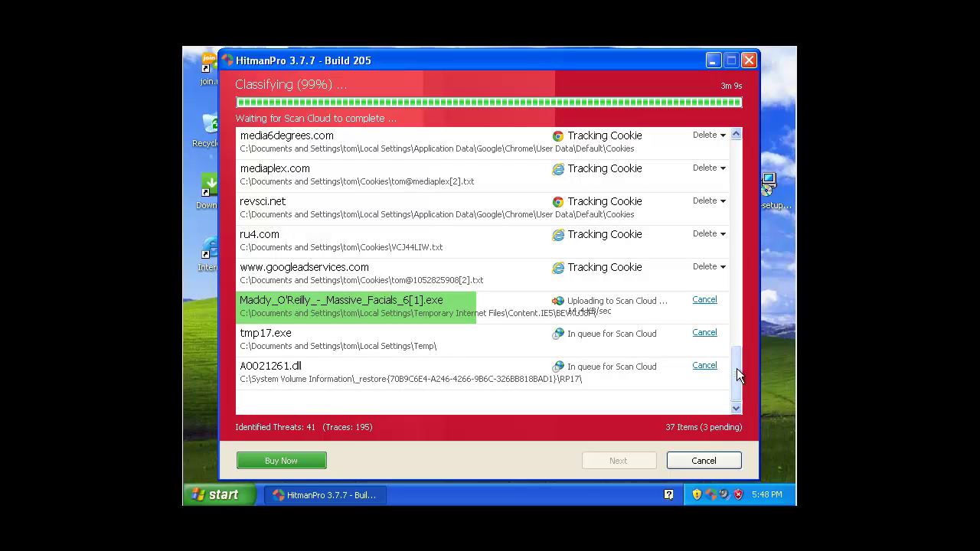
Move on from the finished HitmanPro scan results toward removal
drag(737, 369, 733, 163)
click(710, 494)
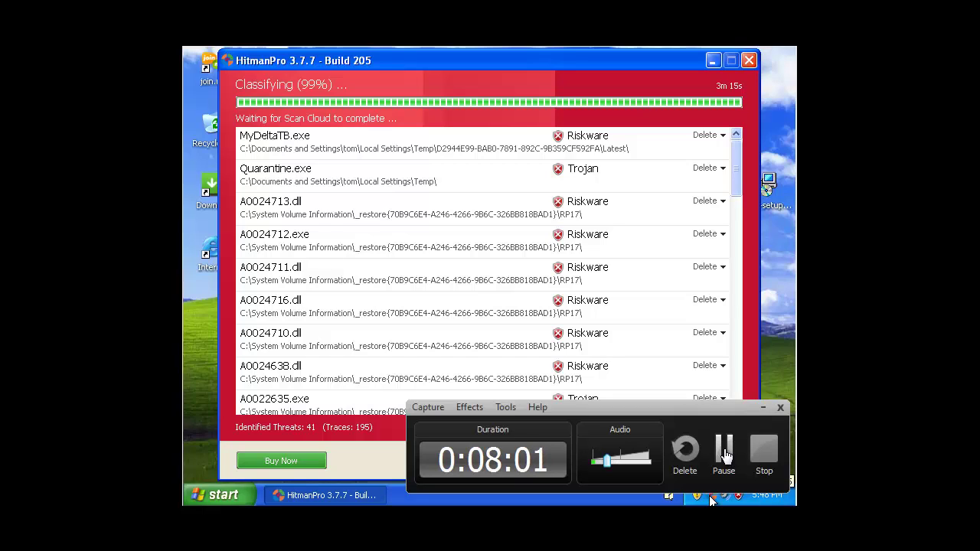
click(723, 451)
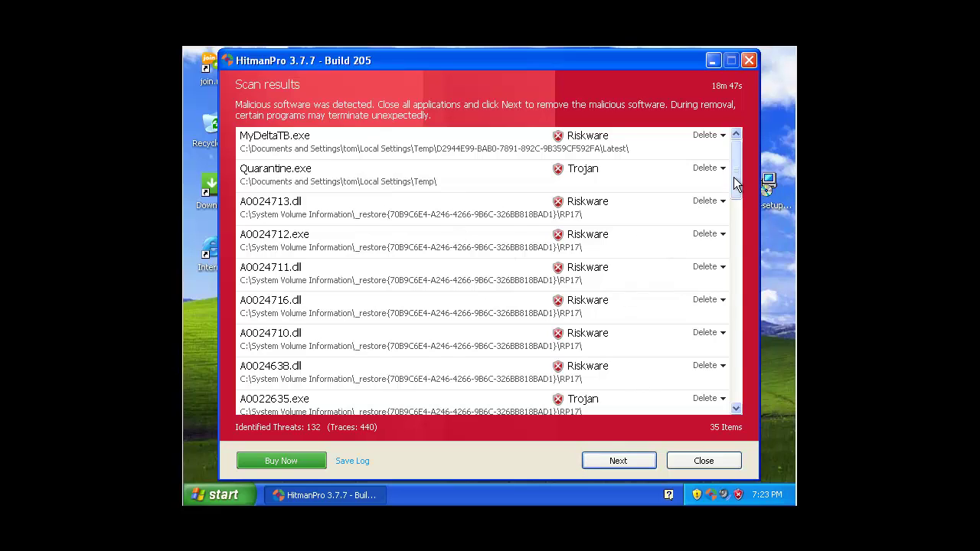
mouse_move(736, 182)
mouse_down()
mouse_move(727, 386)
mouse_move(726, 174)
mouse_up()
click(624, 463)
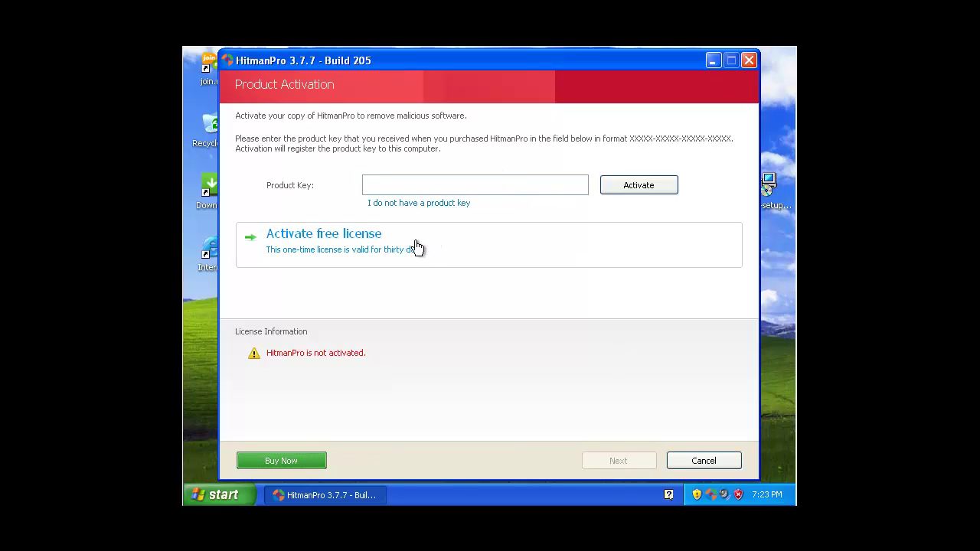
Activate the free 30-day HitmanPro licence and begin deleting the threats
click(411, 251)
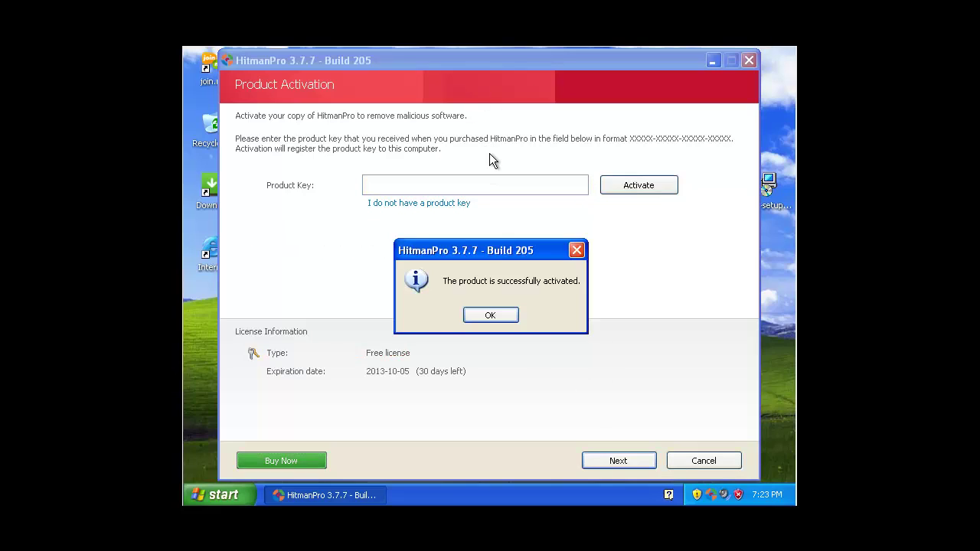
key(Return)
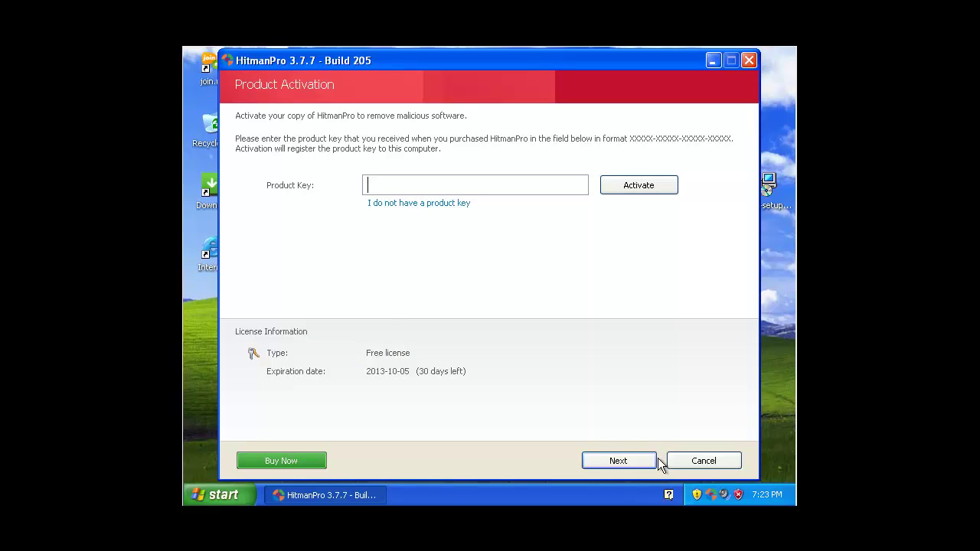
click(633, 460)
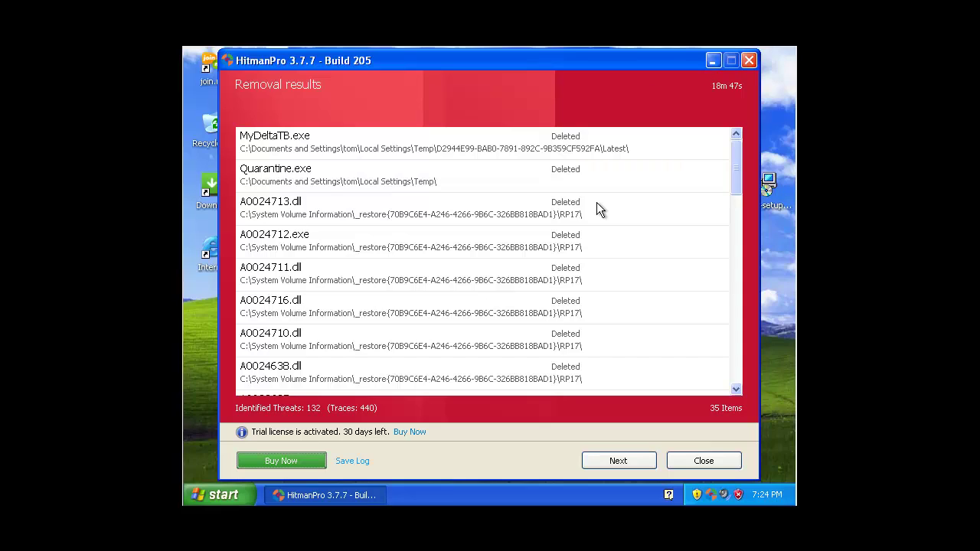
Advance to the HitmanPro summary reporting 668 threats, then close HitmanPro
click(632, 458)
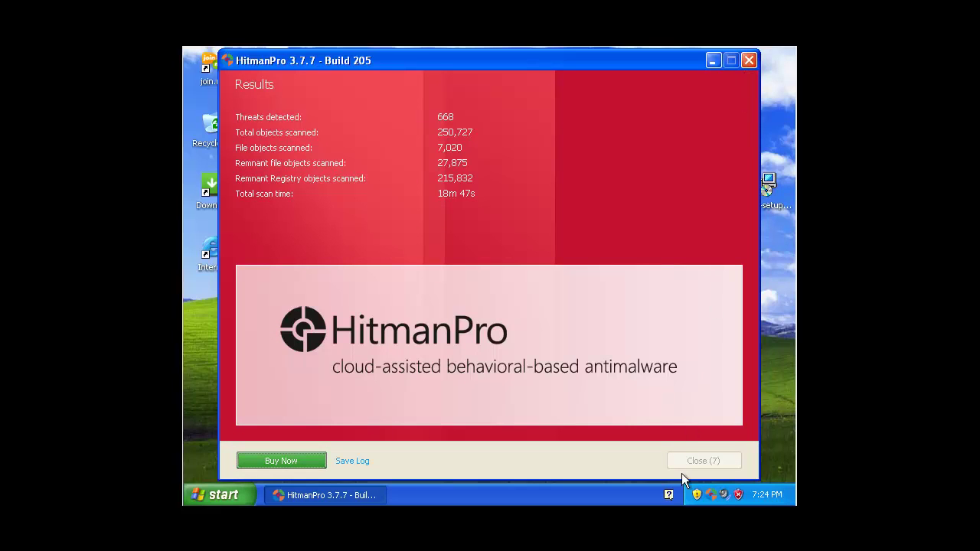
mouse_move(653, 70)
mouse_down()
mouse_move(620, 375)
mouse_move(663, 129)
mouse_move(656, 57)
mouse_up()
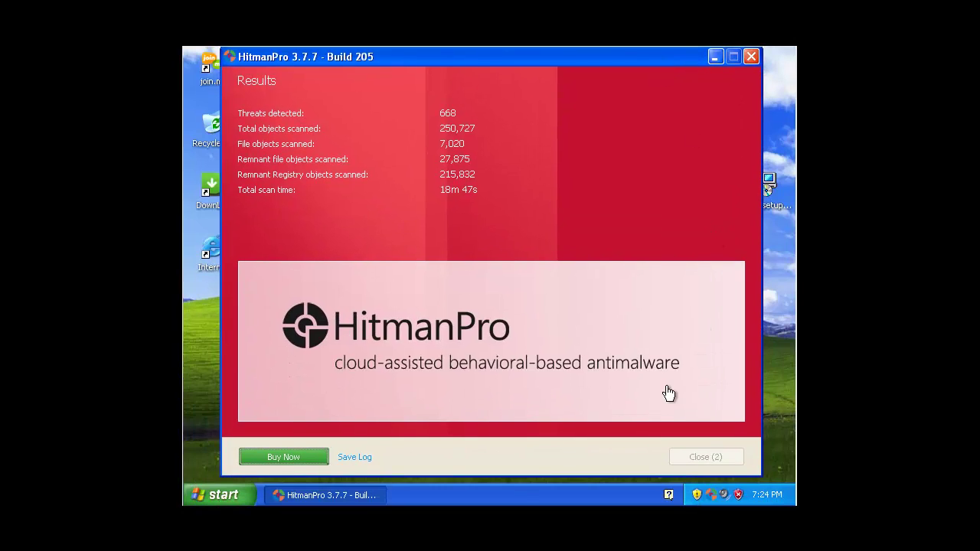
click(231, 493)
click(233, 494)
right_click(232, 494)
click(233, 495)
click(232, 495)
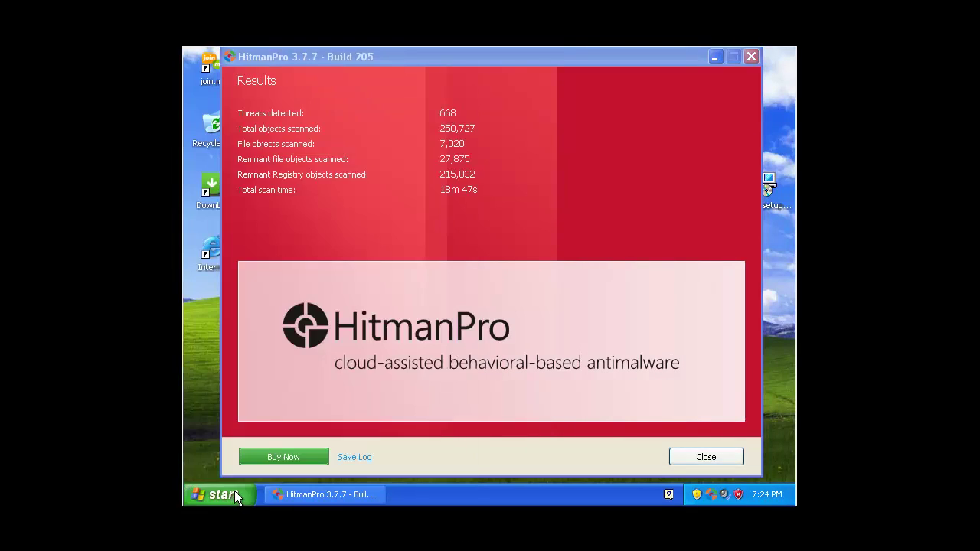
click(686, 459)
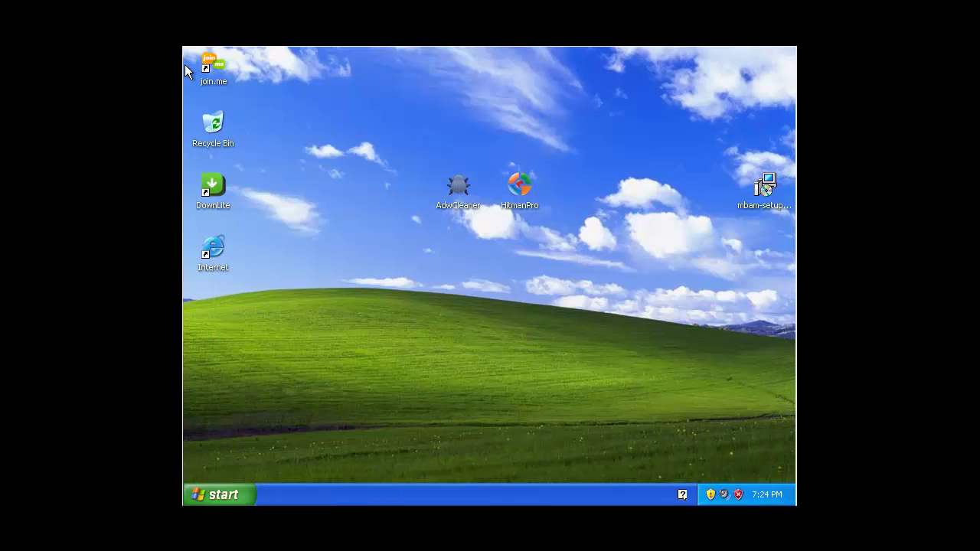
Reset the Windows XP virtual machine with Host+R and confirm the reset
key(ctrl+Home)
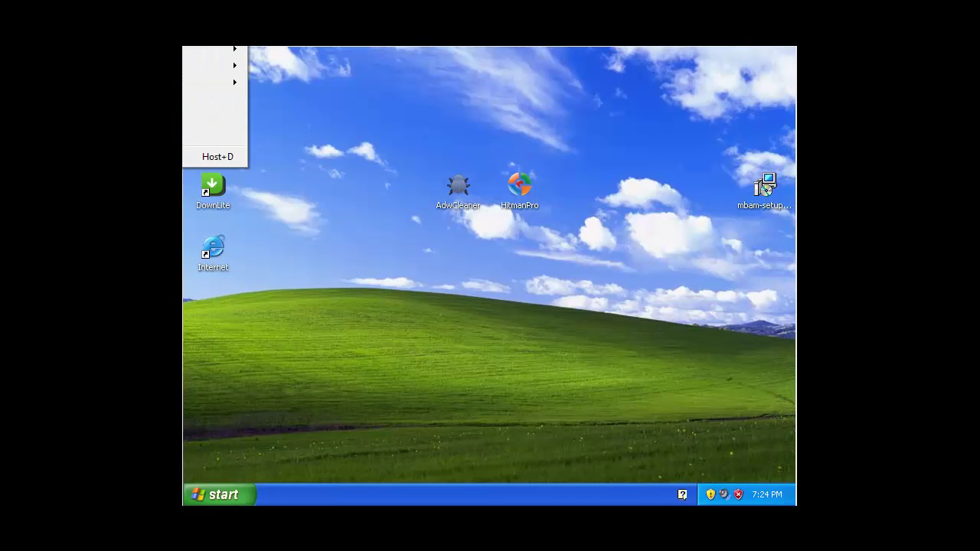
key(Escape)
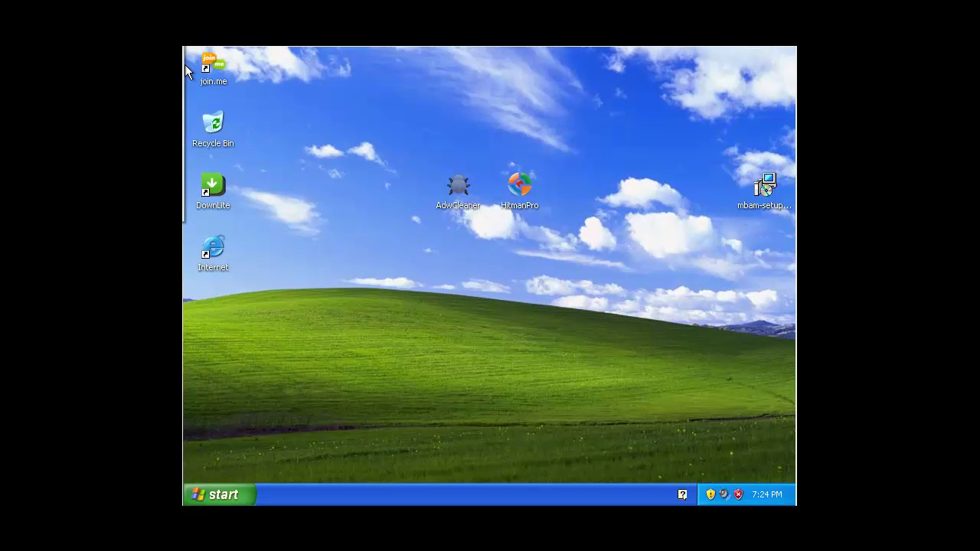
key(ctrl+r)
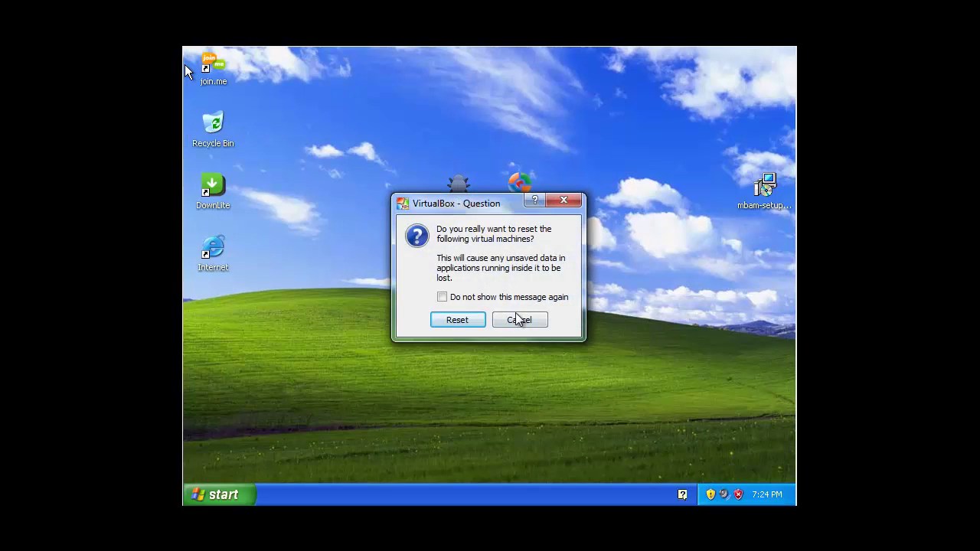
click(456, 320)
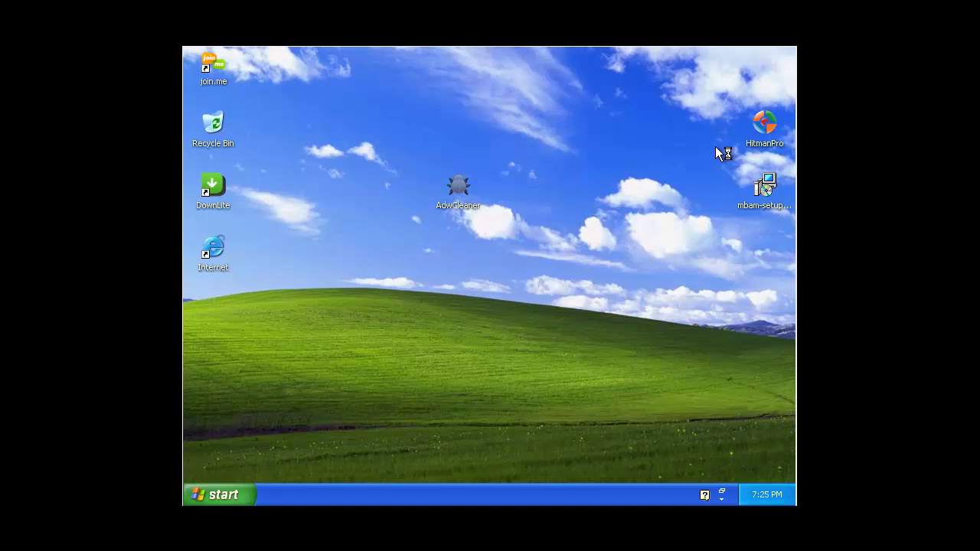
Run mbam-setup, keep the default language and accept the licence agreement
click(212, 493)
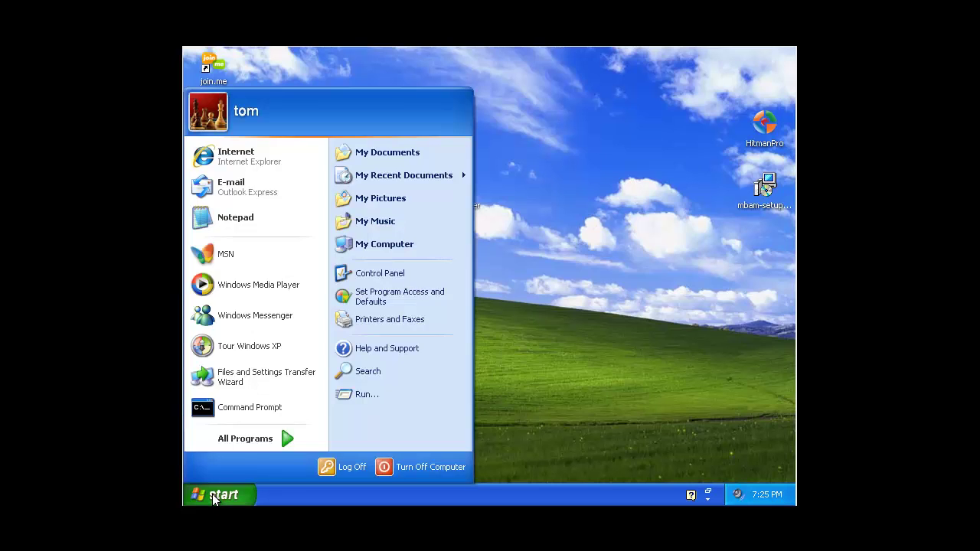
click(212, 494)
drag(765, 191, 651, 190)
double_click(639, 205)
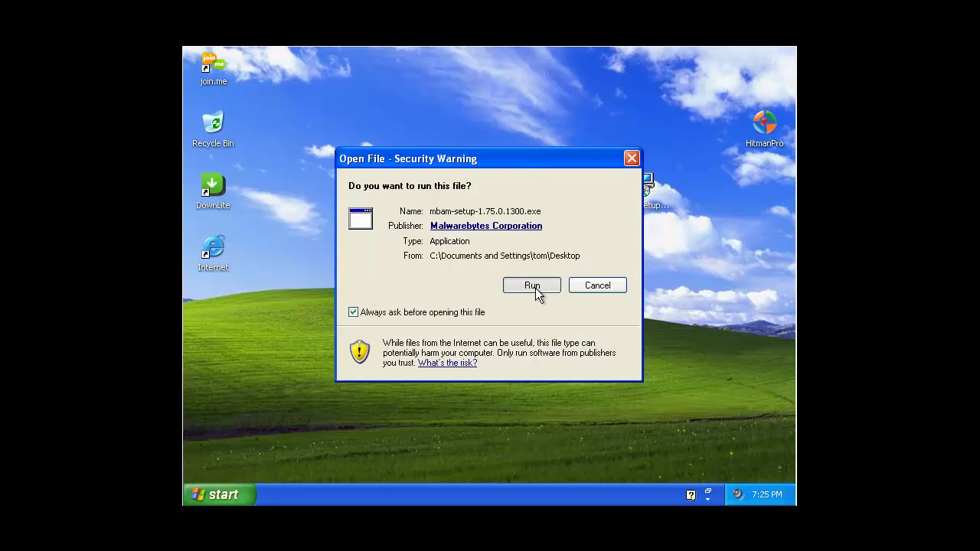
click(538, 289)
click(499, 307)
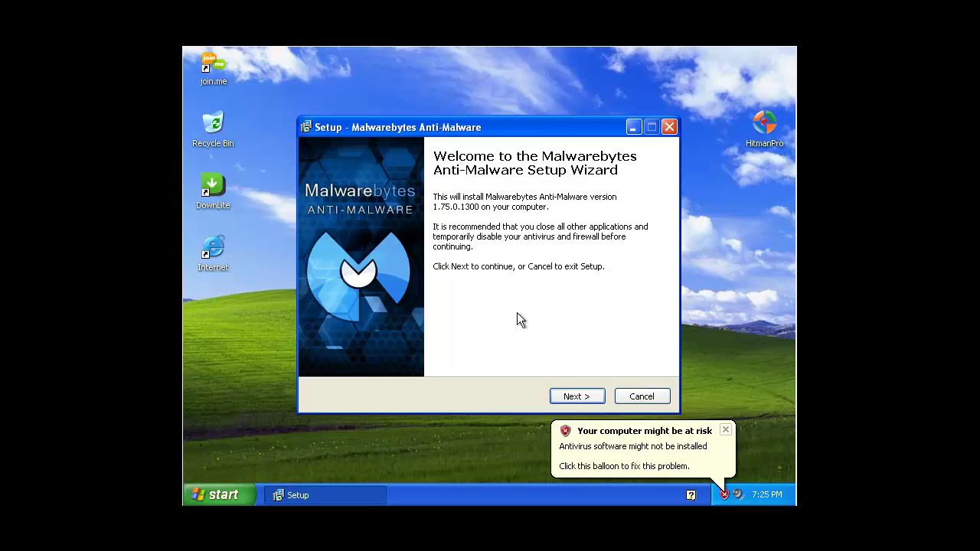
click(566, 395)
click(393, 350)
click(557, 397)
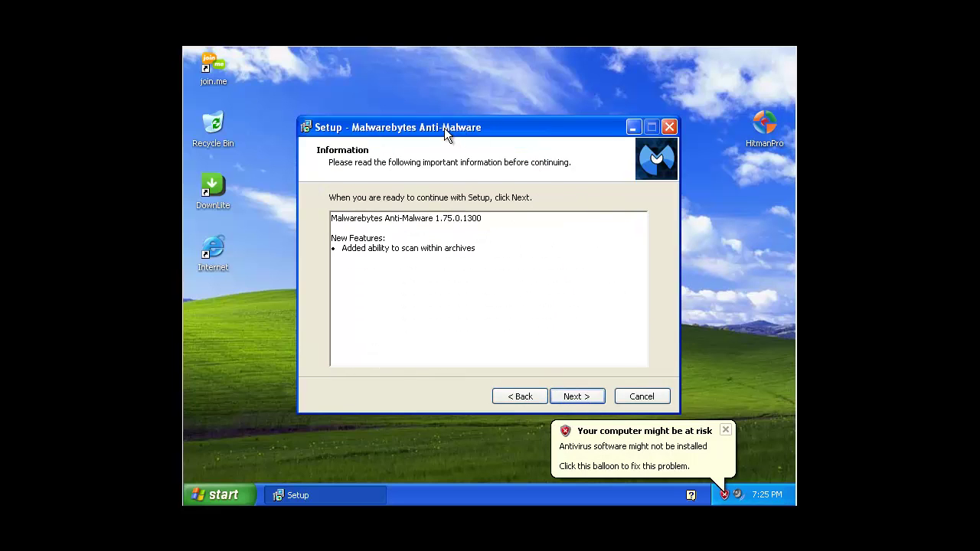
Install into the existing Malwarebytes' Anti-Malware folder with a desktop icon, declining the PRO trial
drag(441, 134, 410, 72)
drag(488, 72, 474, 111)
click(549, 371)
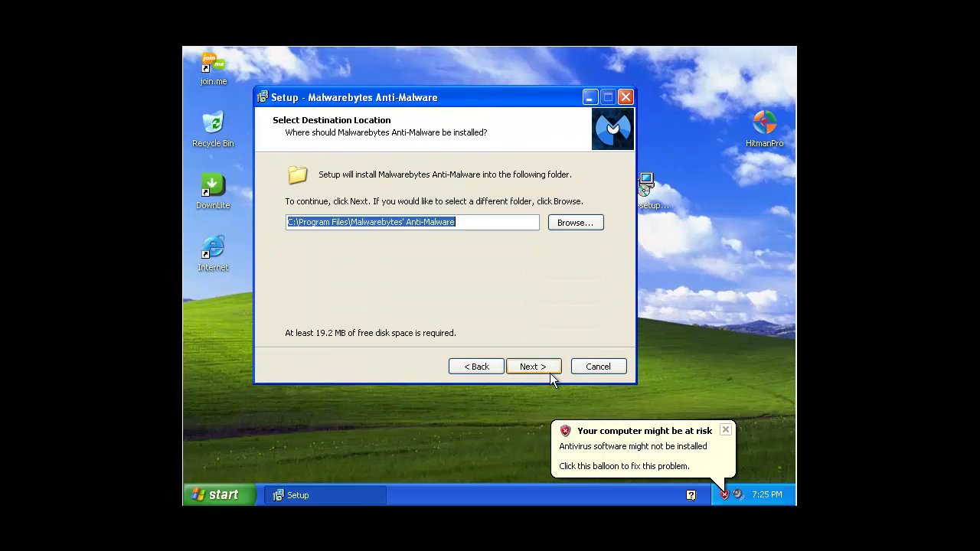
click(550, 373)
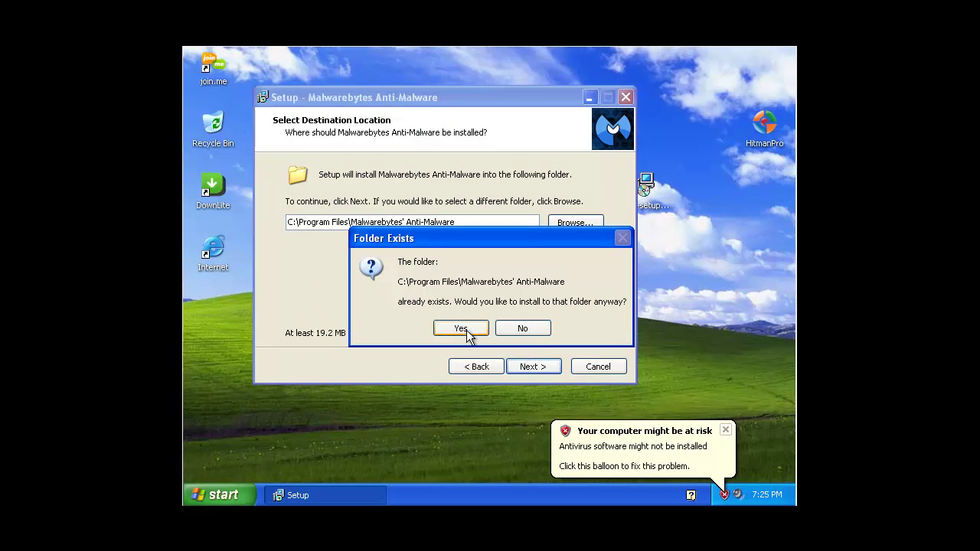
click(461, 329)
click(534, 368)
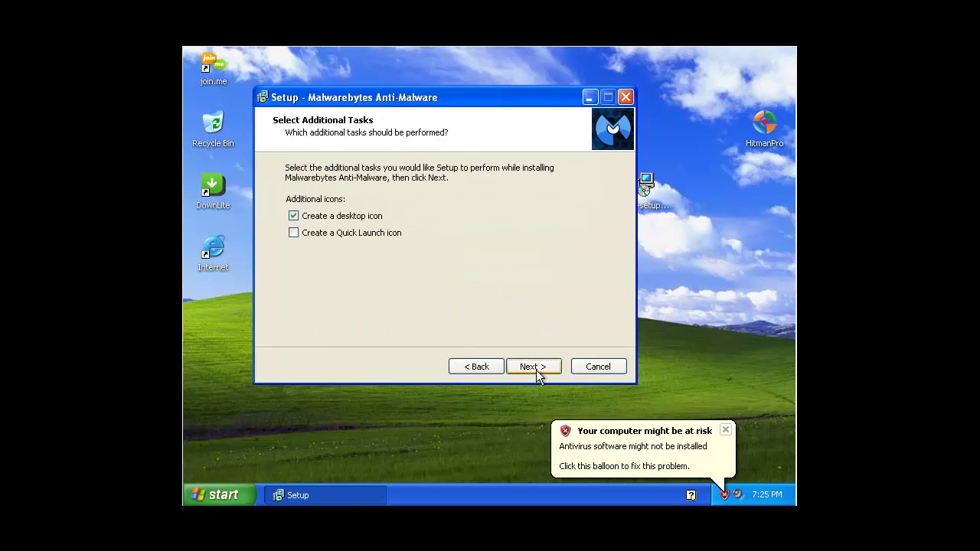
click(533, 367)
click(534, 368)
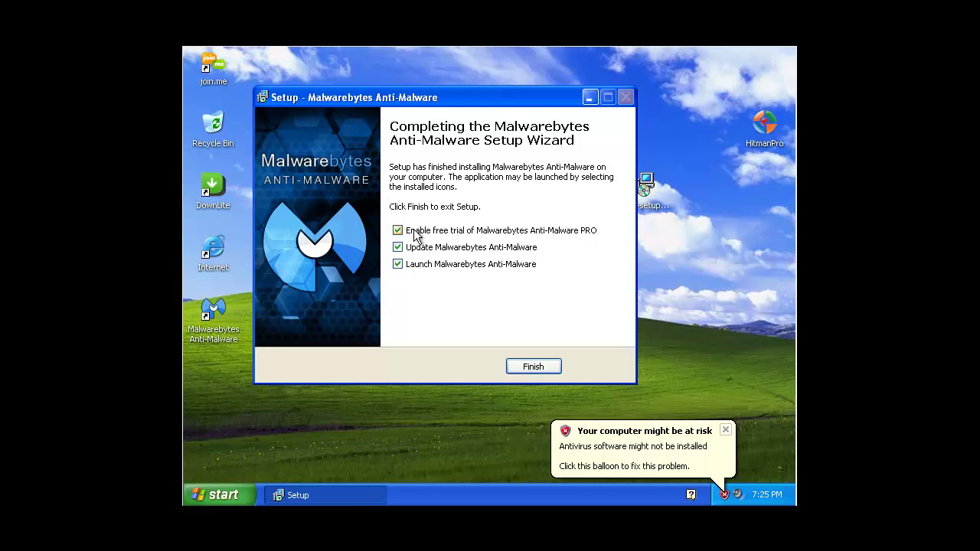
click(414, 234)
Finish setup and update the Malwarebytes database to v2013.09.05.07
click(528, 366)
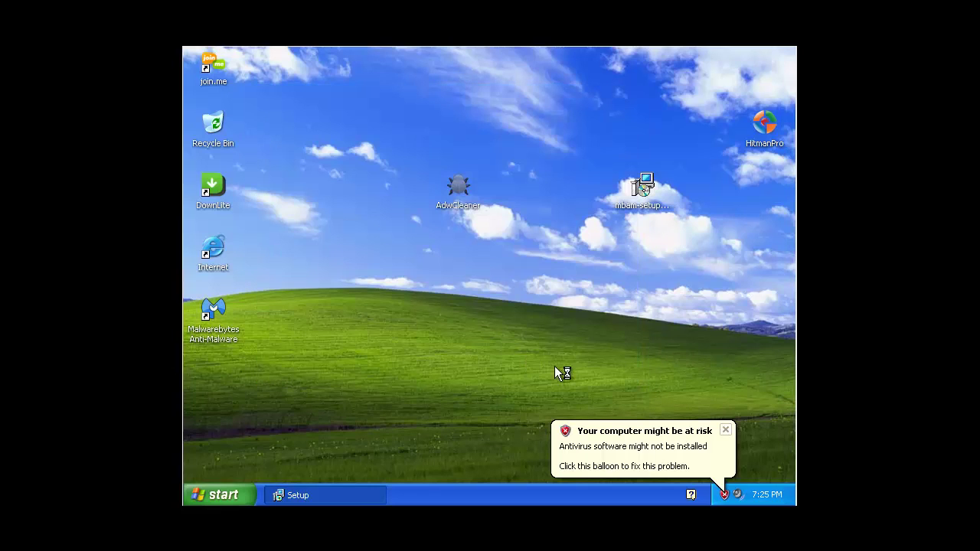
click(725, 430)
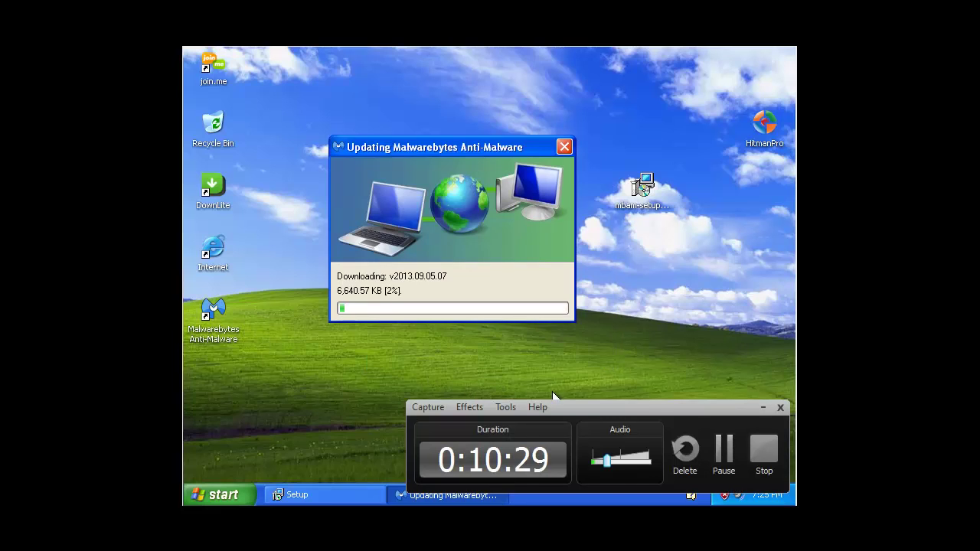
click(724, 450)
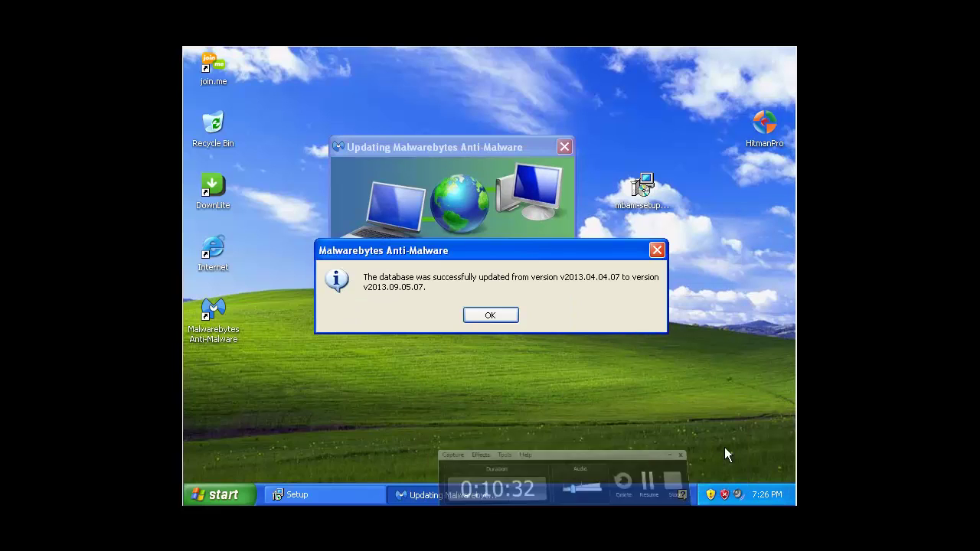
click(487, 314)
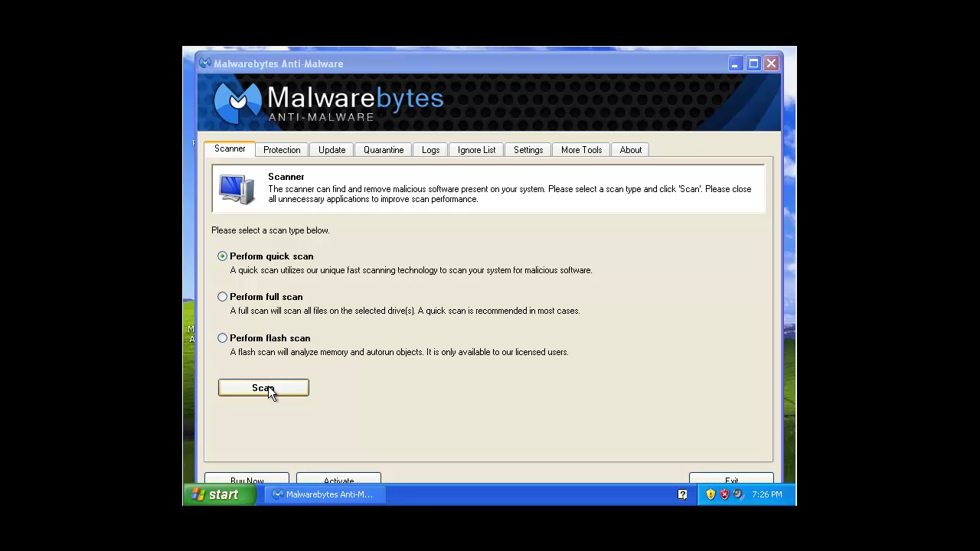
Run a Malwarebytes quick scan and acknowledge its 7 detections
click(268, 391)
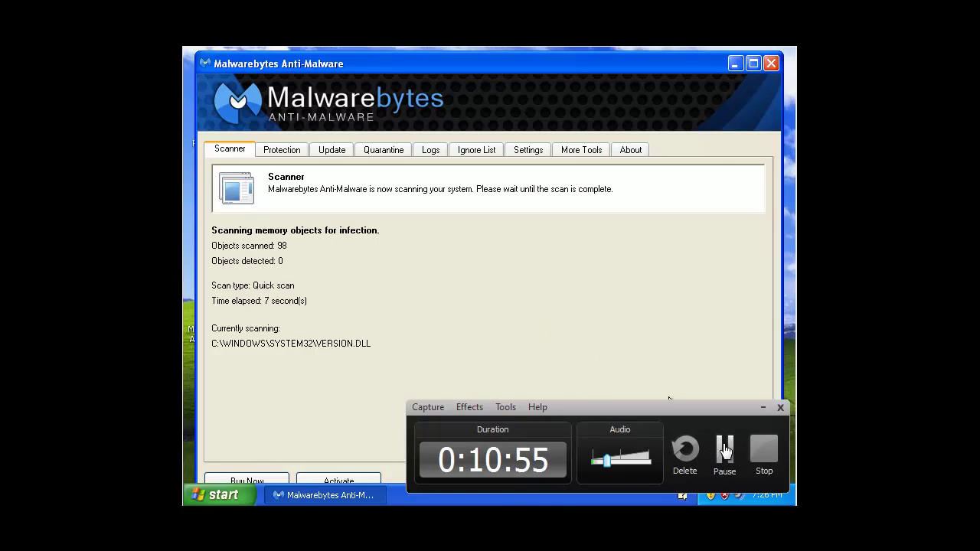
click(724, 450)
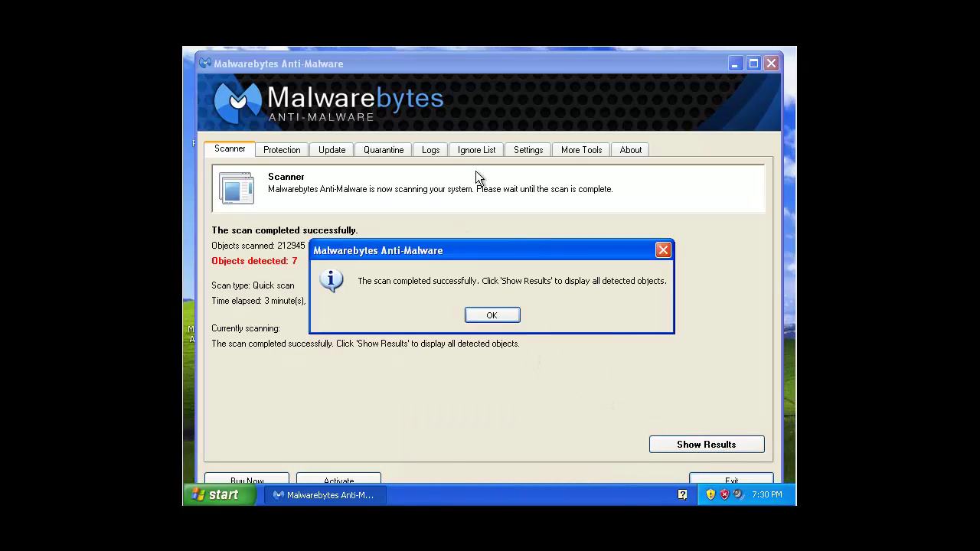
click(492, 314)
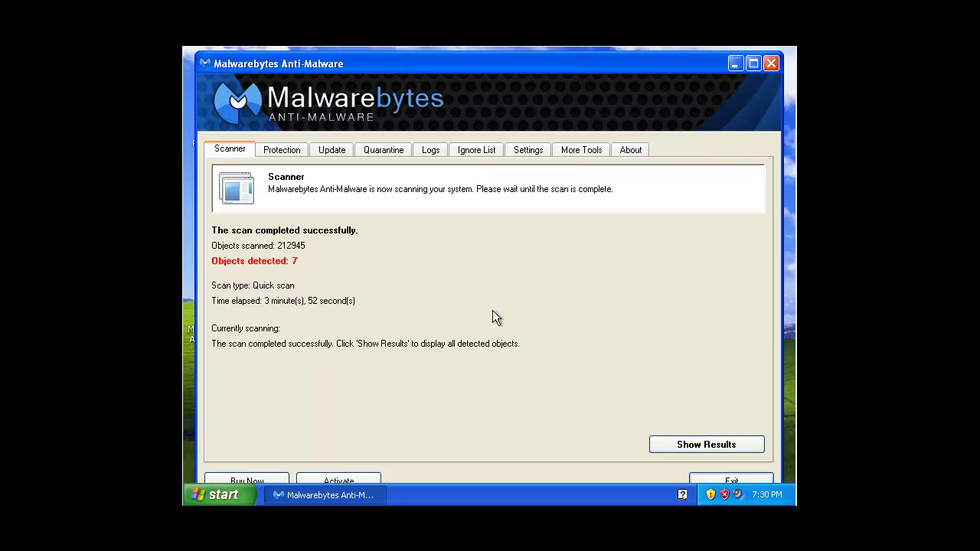
Show the detected objects and widen the Vendor column to read full names
click(684, 445)
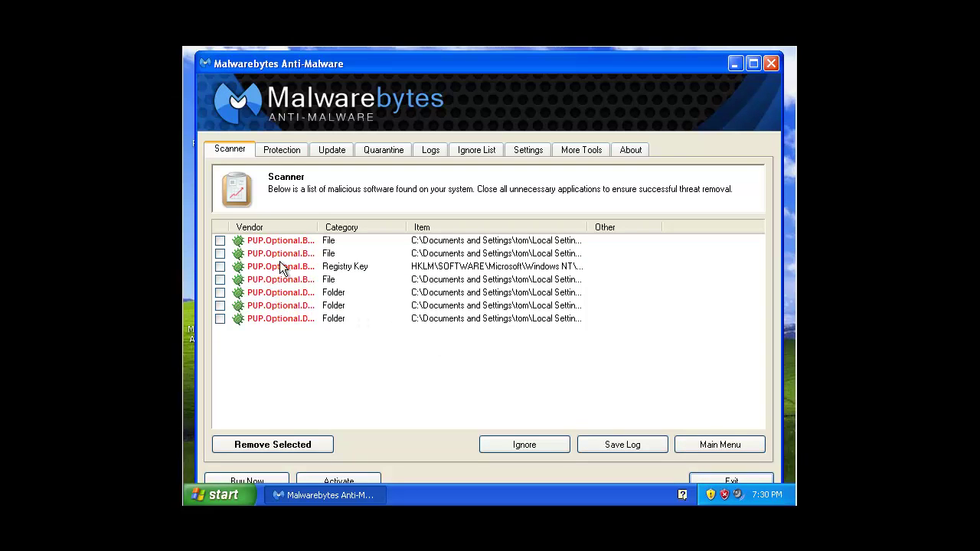
drag(317, 227, 350, 228)
mouse_move(259, 64)
mouse_down()
mouse_move(389, 130)
mouse_move(275, 54)
mouse_move(254, 53)
mouse_up()
drag(350, 216, 436, 217)
Remove all seven detections, close the scan log and accept the restart
click(214, 229)
click(215, 242)
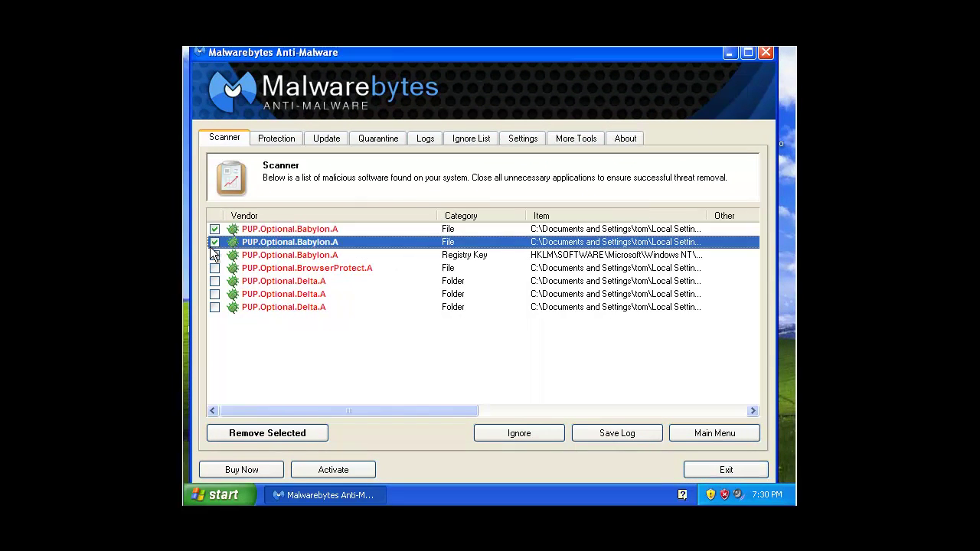
click(214, 255)
click(215, 268)
click(214, 281)
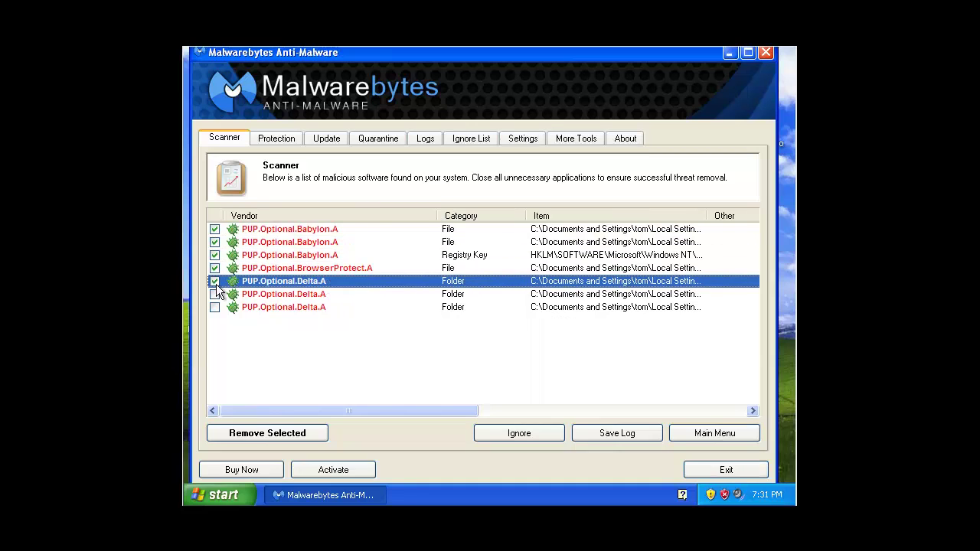
click(214, 294)
click(214, 307)
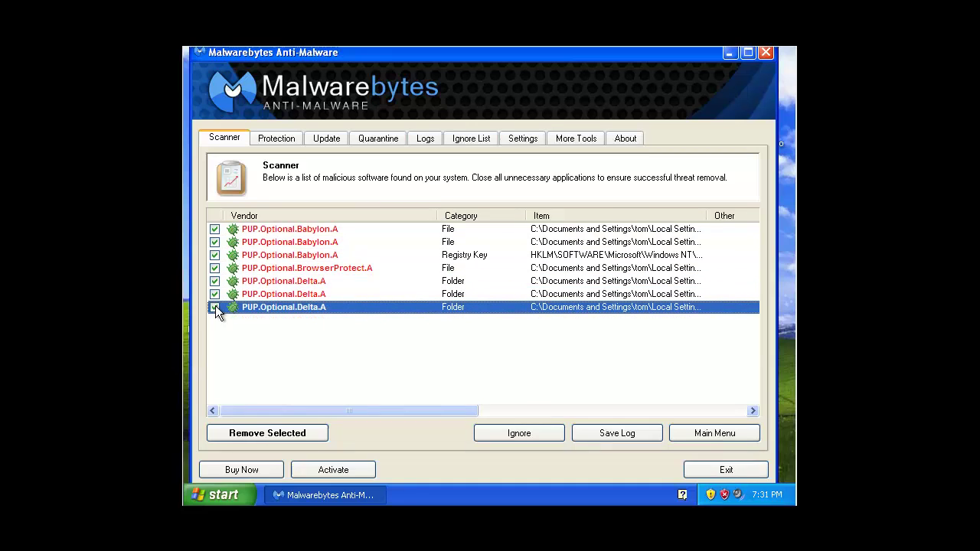
click(298, 438)
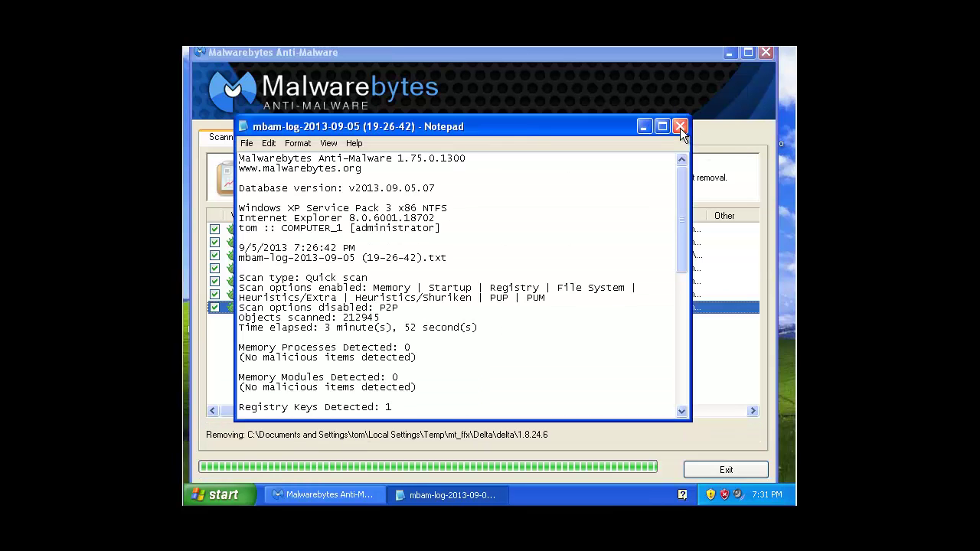
click(678, 126)
click(477, 316)
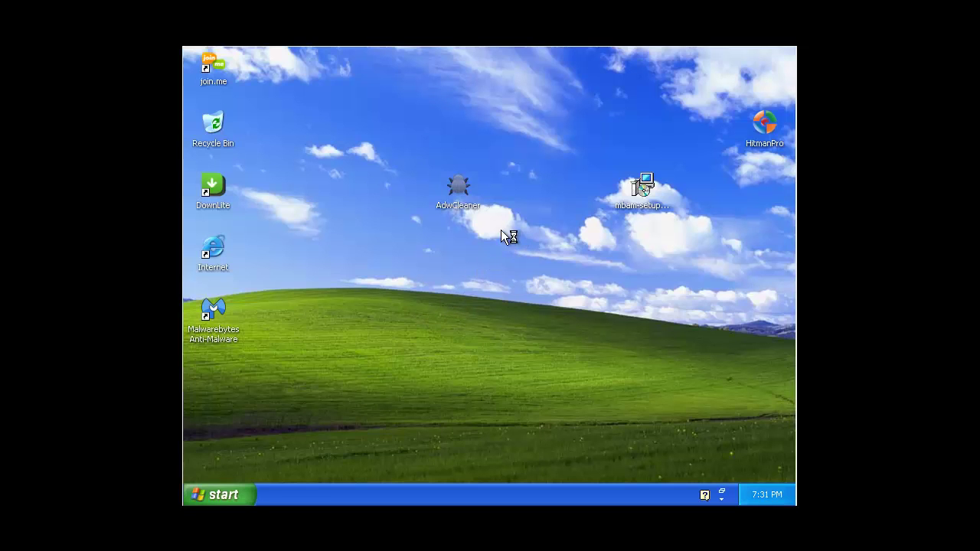
Place mbam-setup beside AdwCleaner, review the 22 processes in Task Manager, then relaunch HitmanPro
drag(642, 191, 457, 130)
right_click(473, 486)
click(509, 445)
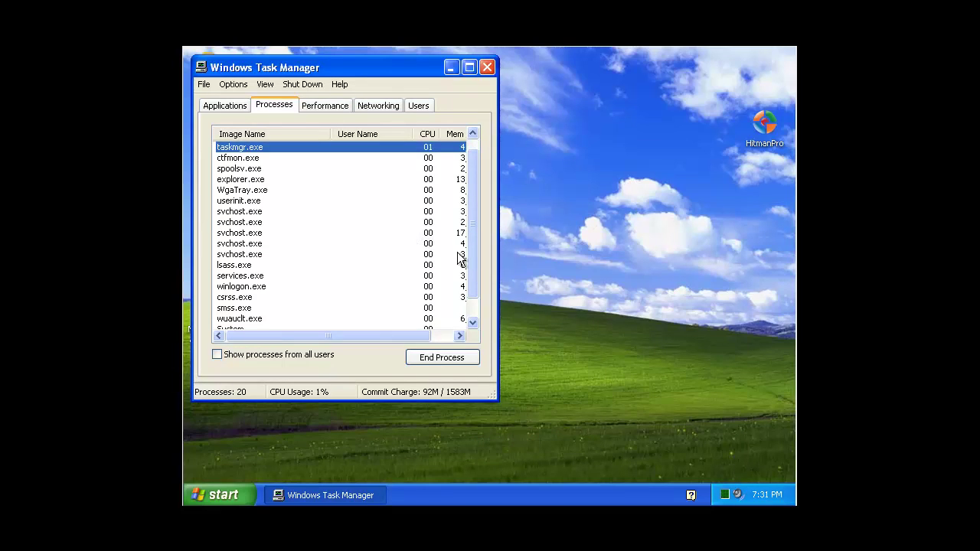
mouse_move(475, 256)
mouse_down()
mouse_move(477, 277)
mouse_move(473, 249)
mouse_up()
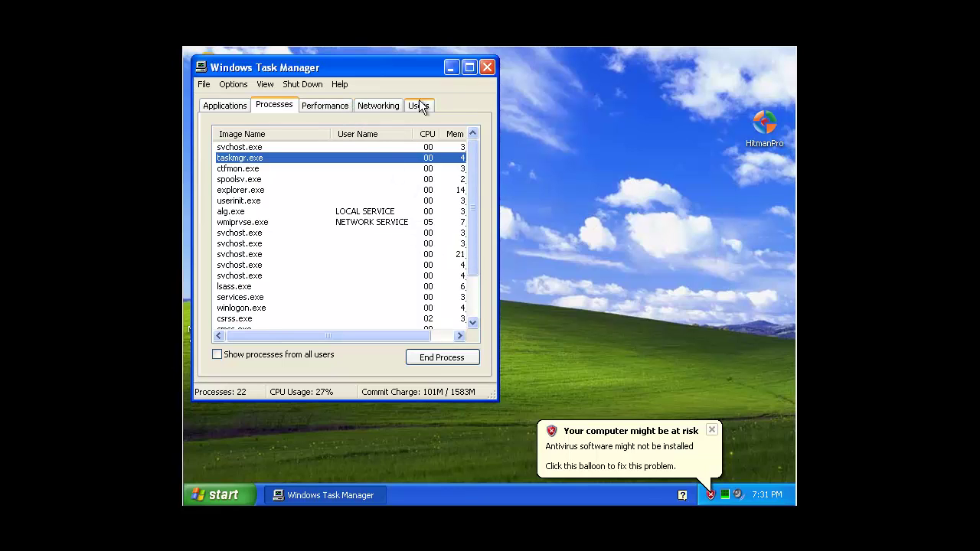
click(486, 68)
double_click(765, 126)
Start a one-time HitmanPro scan from the welcome and setup pages
click(726, 431)
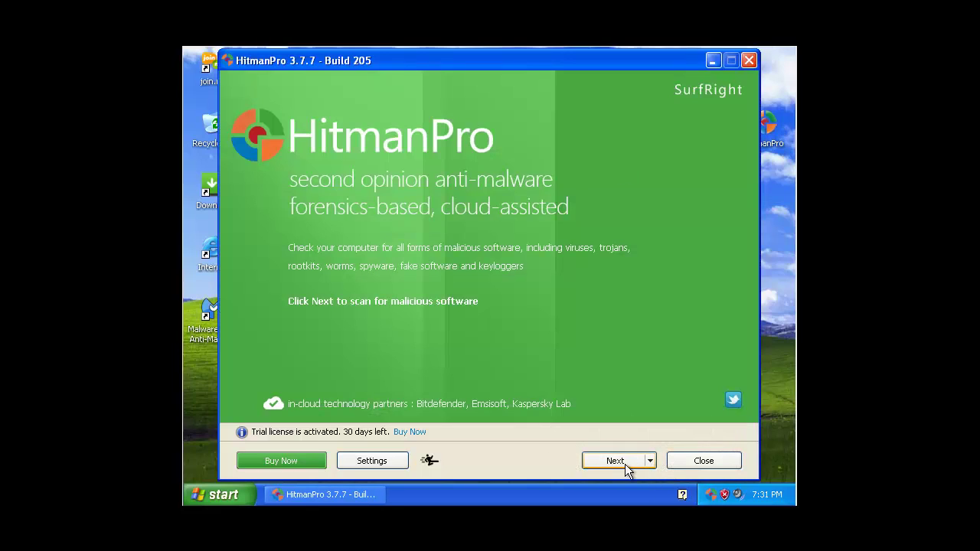
click(622, 464)
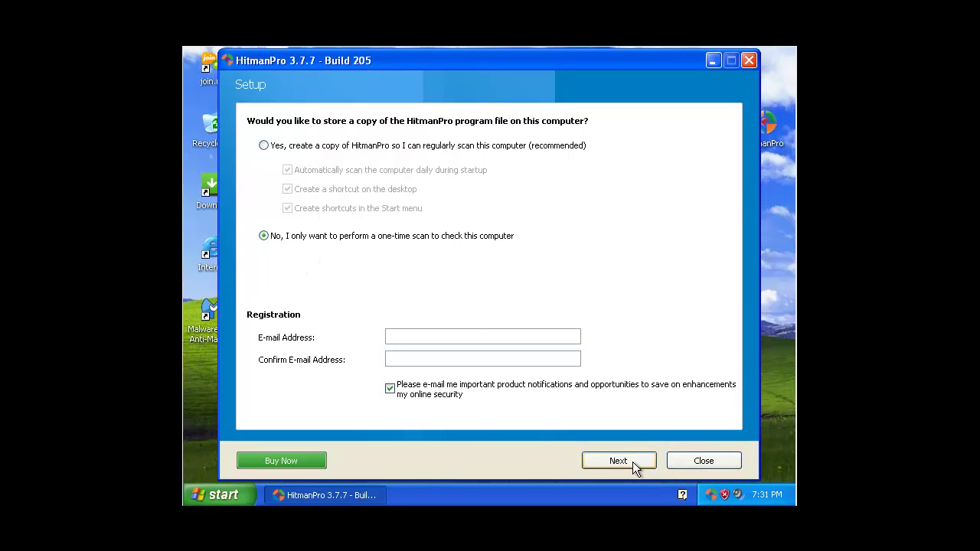
click(632, 462)
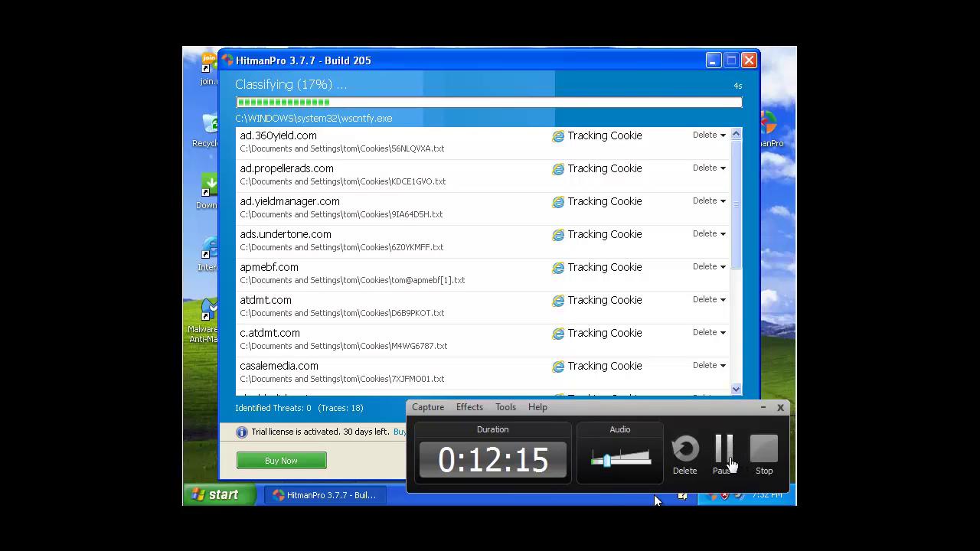
click(724, 454)
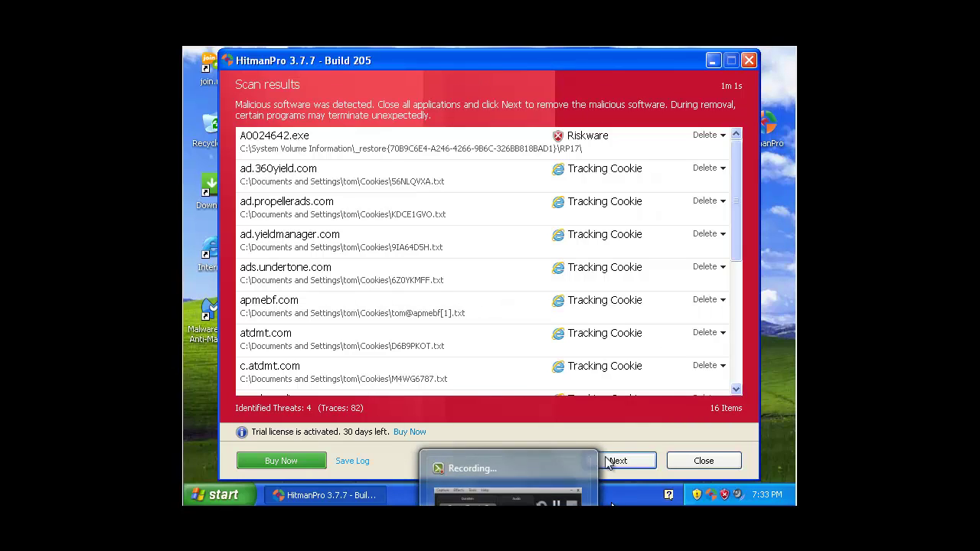
Delete all 16 detected items, including the A0024642.exe riskware and tracking cookies, then close HitmanPro
click(700, 136)
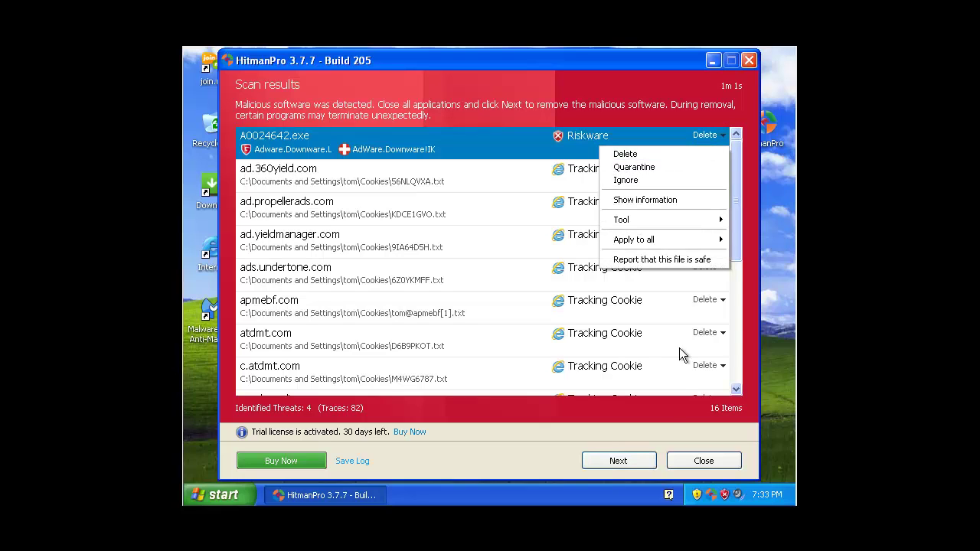
click(649, 457)
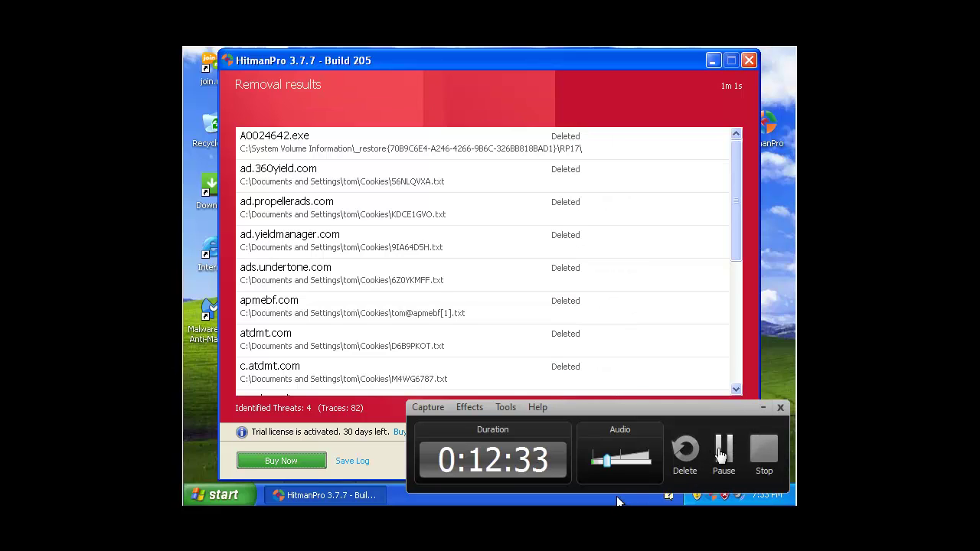
click(760, 407)
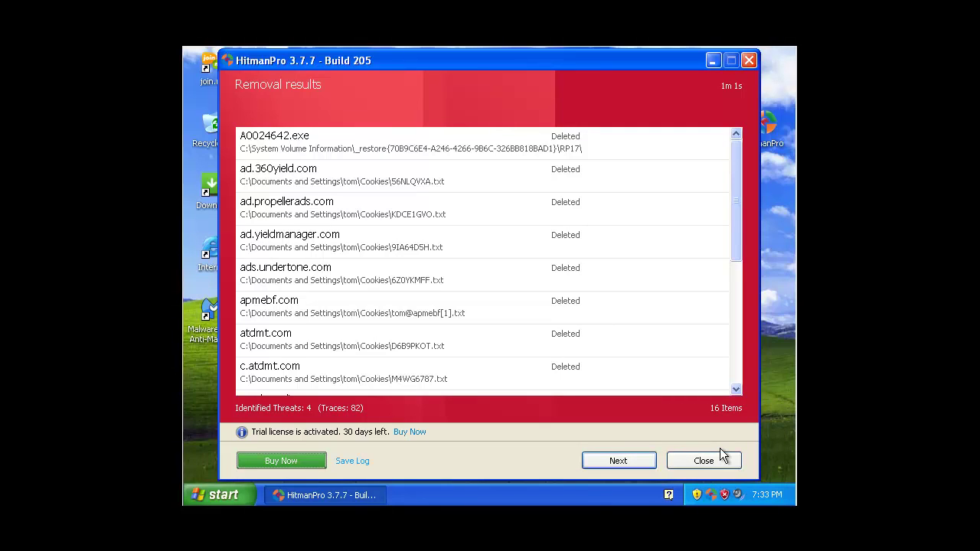
click(616, 462)
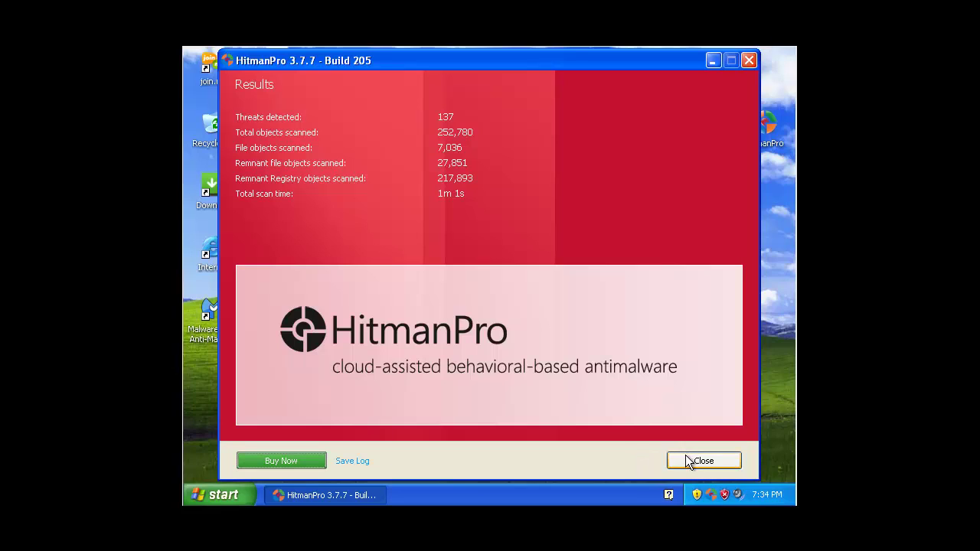
click(686, 460)
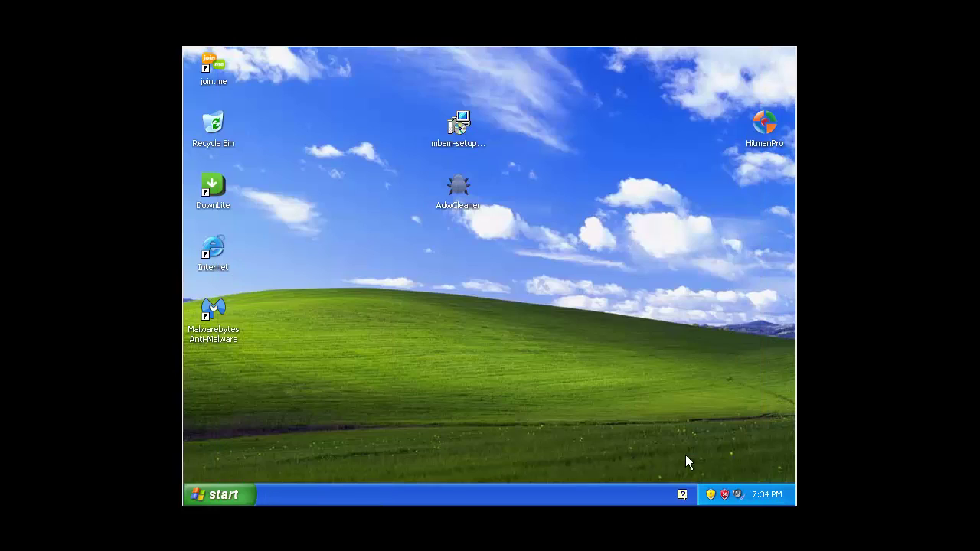
Check the DownLite shortcut's target path in its Properties, then close the dialog
right_click(227, 199)
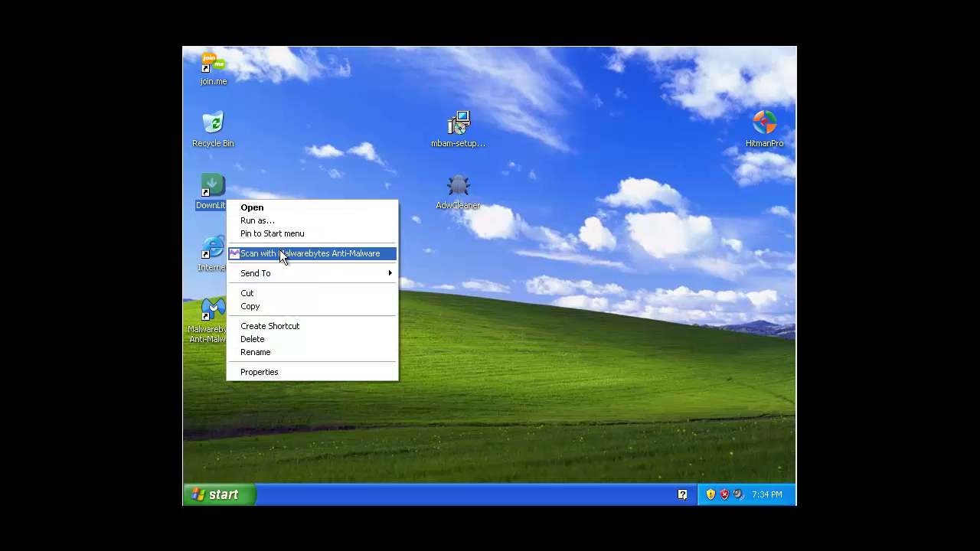
click(260, 372)
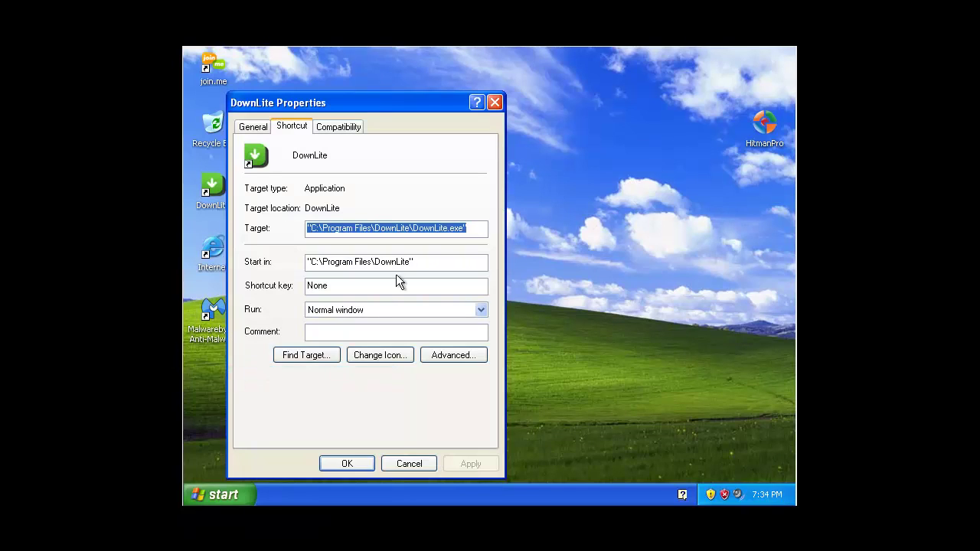
click(386, 233)
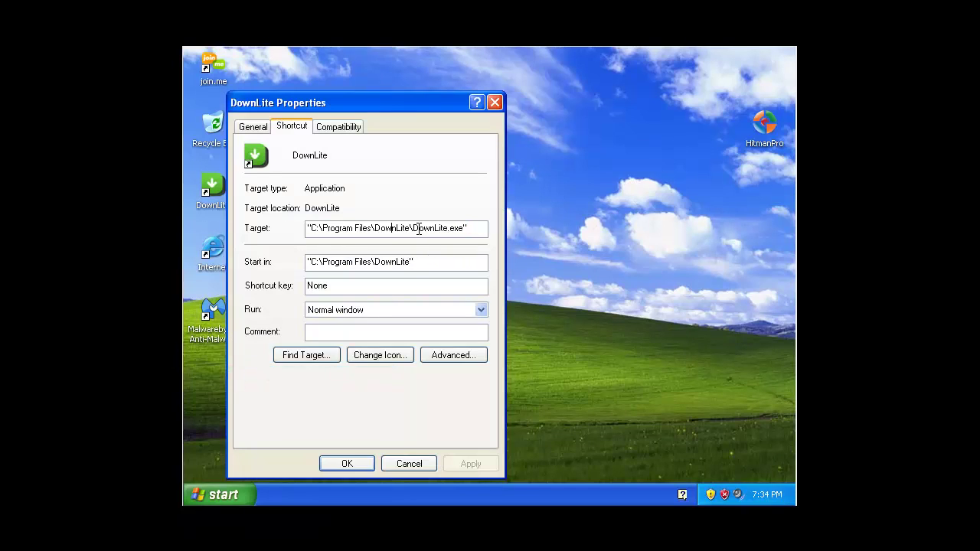
click(496, 102)
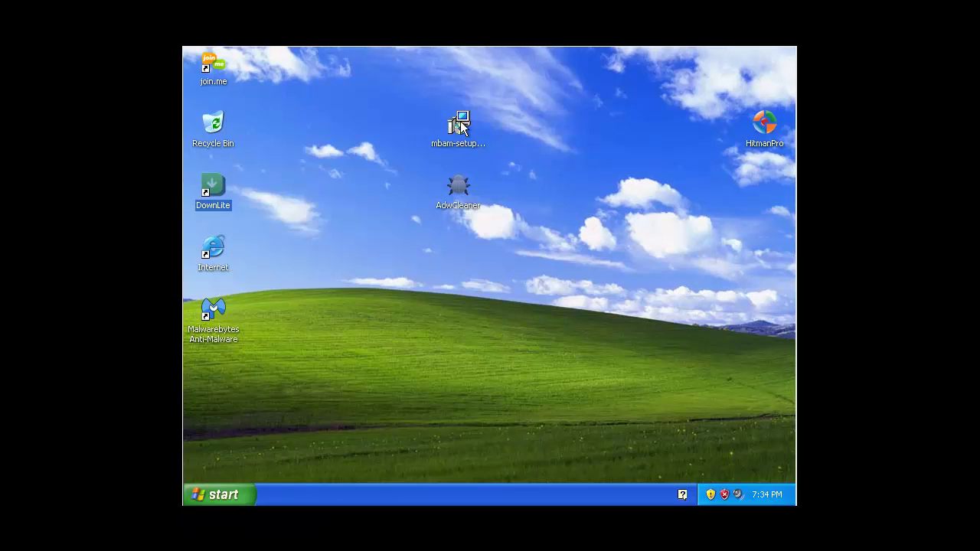
Confirm the All Programs Startup folder is empty
click(213, 496)
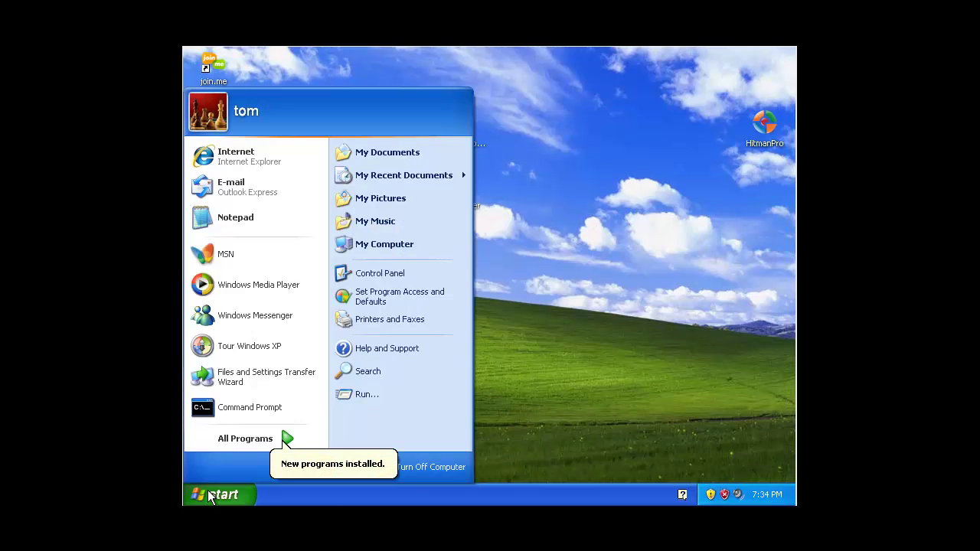
click(261, 442)
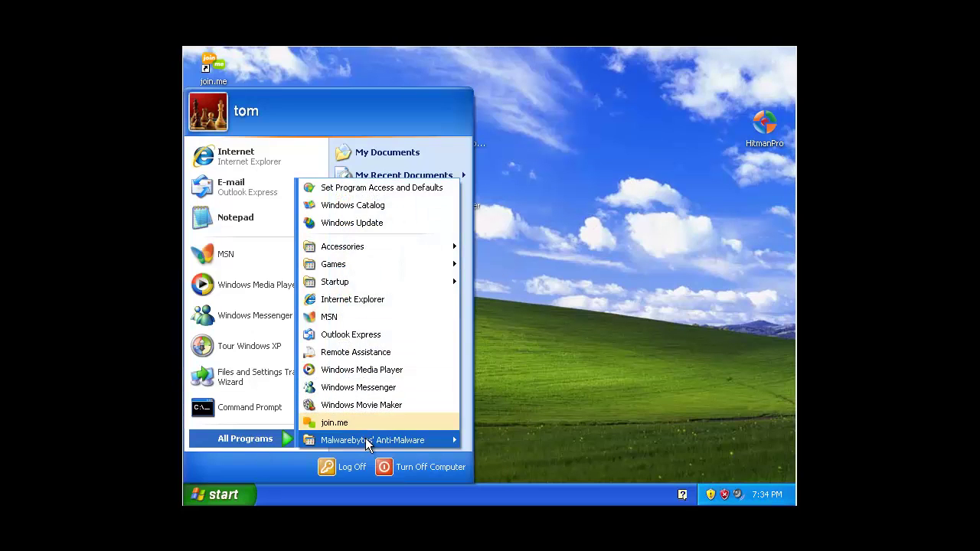
mouse_move(365, 438)
mouse_move(409, 281)
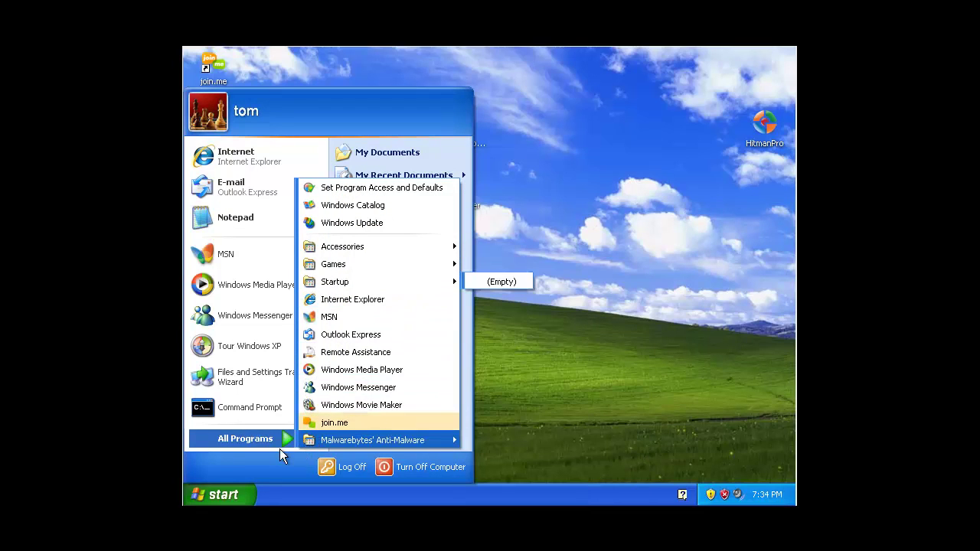
key(Escape)
Reopen the DownLite shortcut's Properties and copy its target path C:\Program Files\DownLite\DownLite.exe
right_click(220, 190)
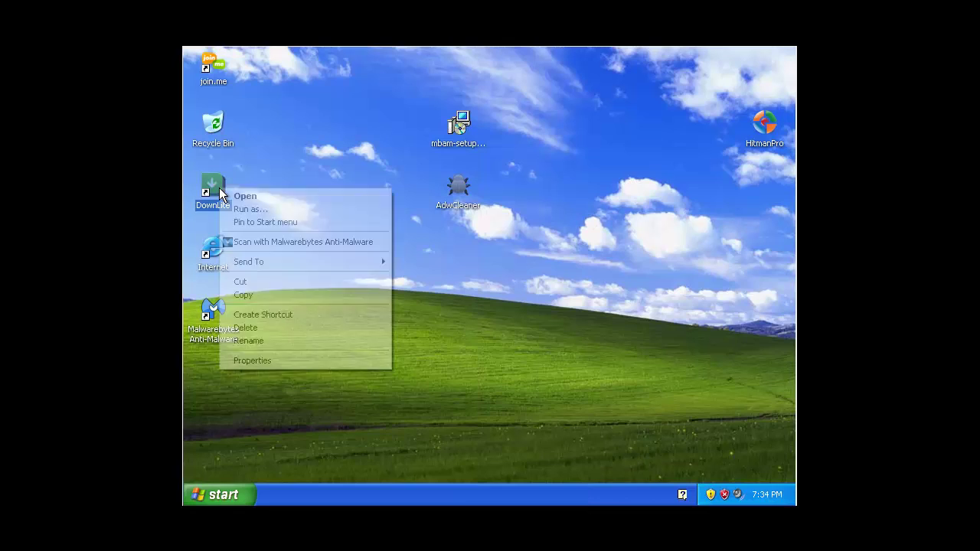
click(264, 361)
right_click(401, 225)
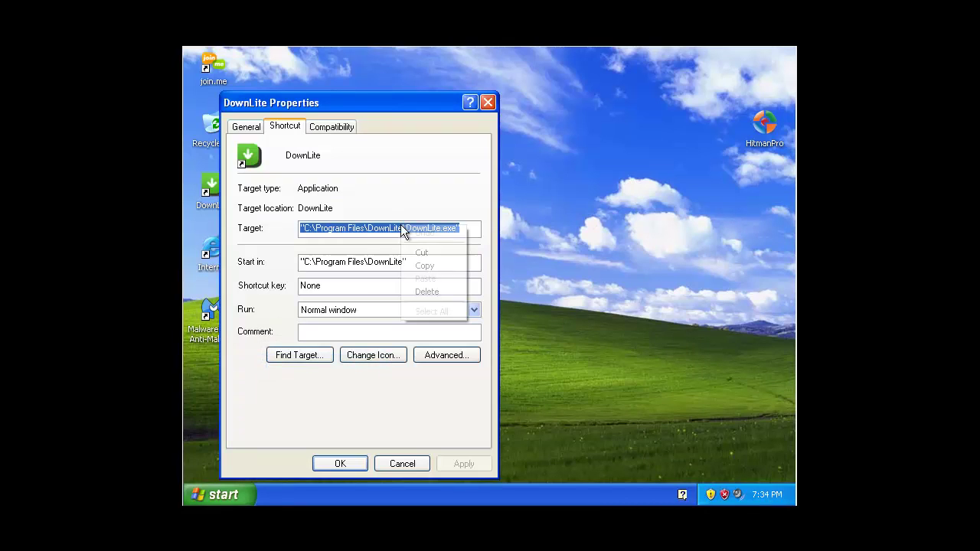
click(424, 266)
click(246, 493)
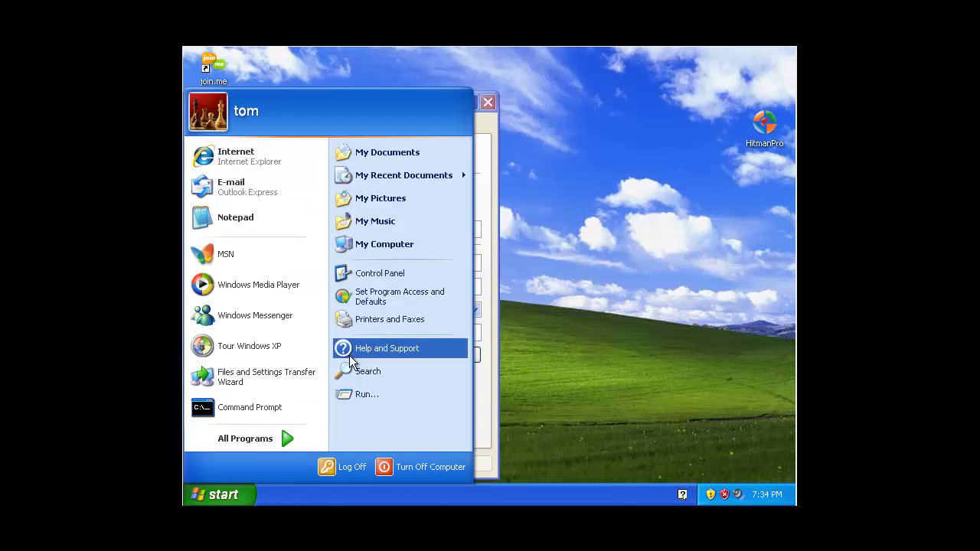
Open My Computer and go to the pasted DownLite path in the address bar
click(360, 243)
click(325, 123)
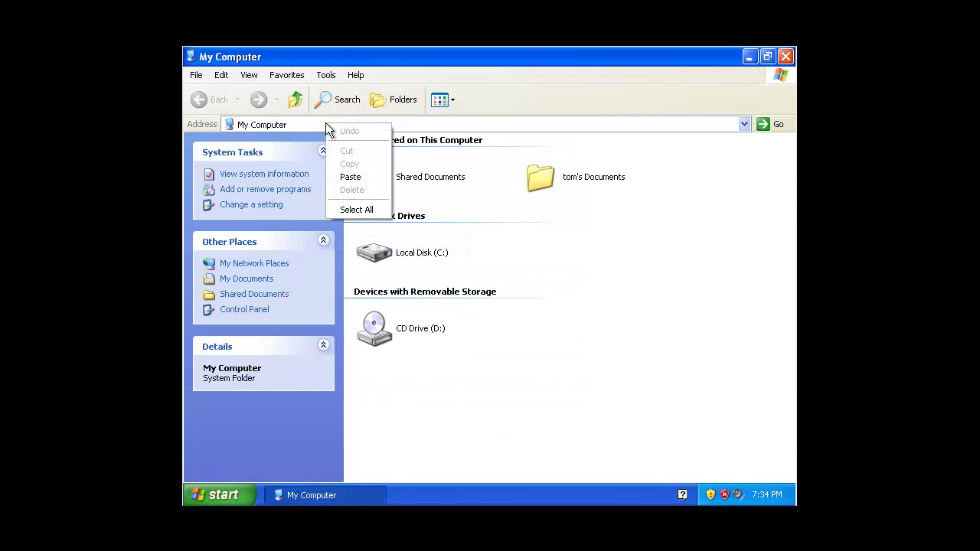
click(309, 124)
click(309, 124)
right_click(309, 124)
click(286, 124)
drag(285, 124, 237, 124)
right_click(256, 127)
click(277, 182)
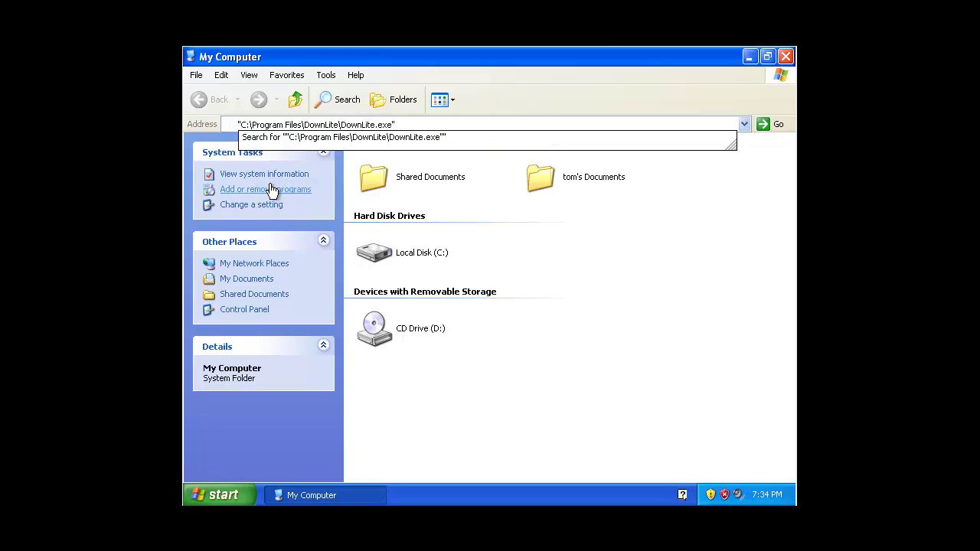
key(Return)
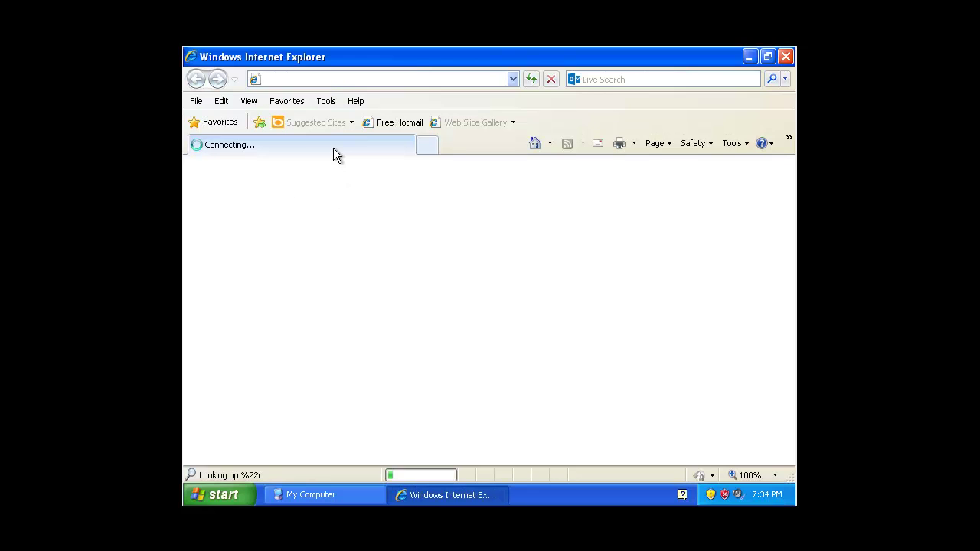
Close the Internet Explorer and My Computer windows, check the Start in path, and reopen My Computer
click(785, 57)
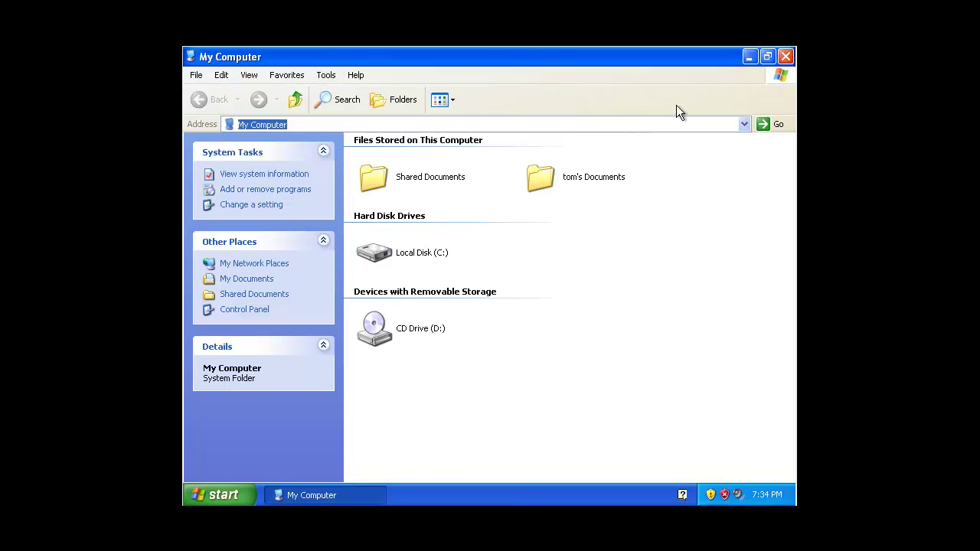
click(785, 57)
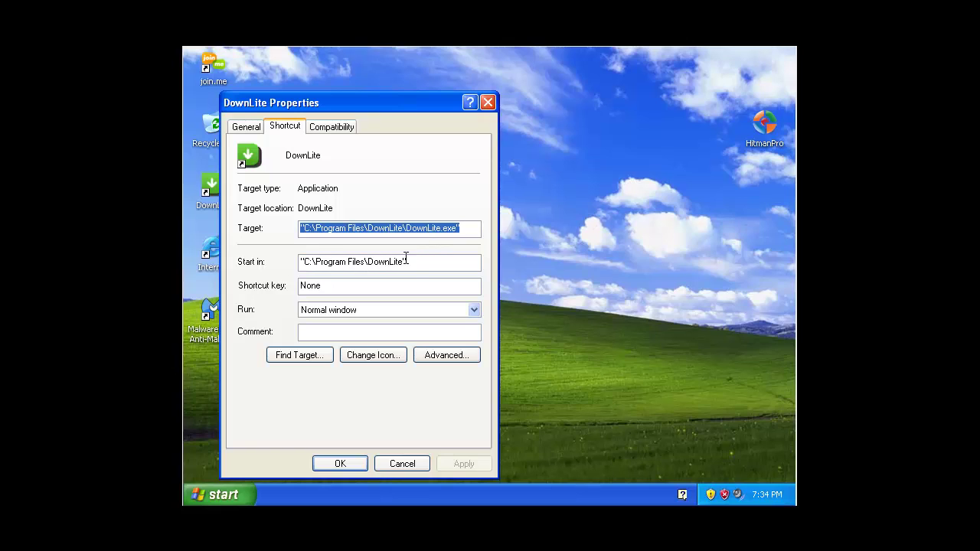
click(407, 261)
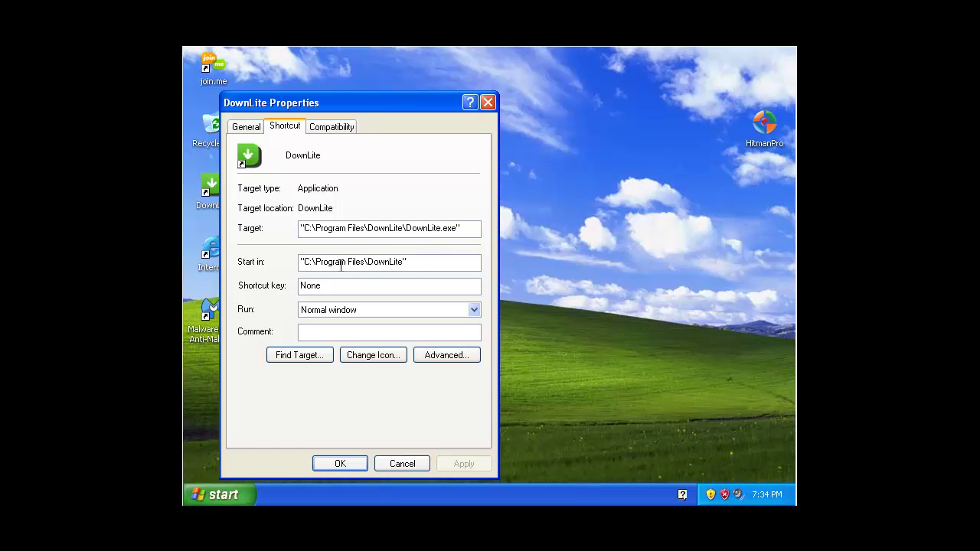
click(218, 494)
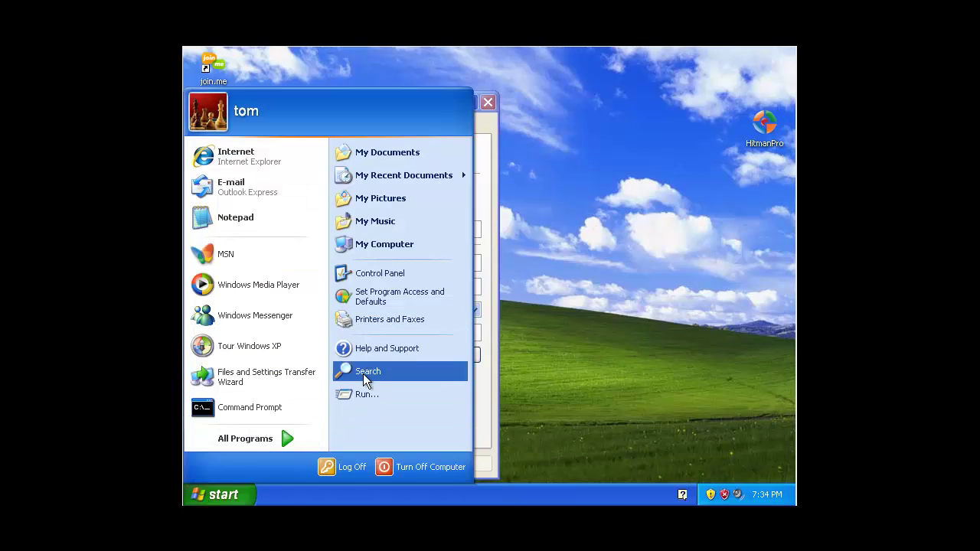
click(380, 245)
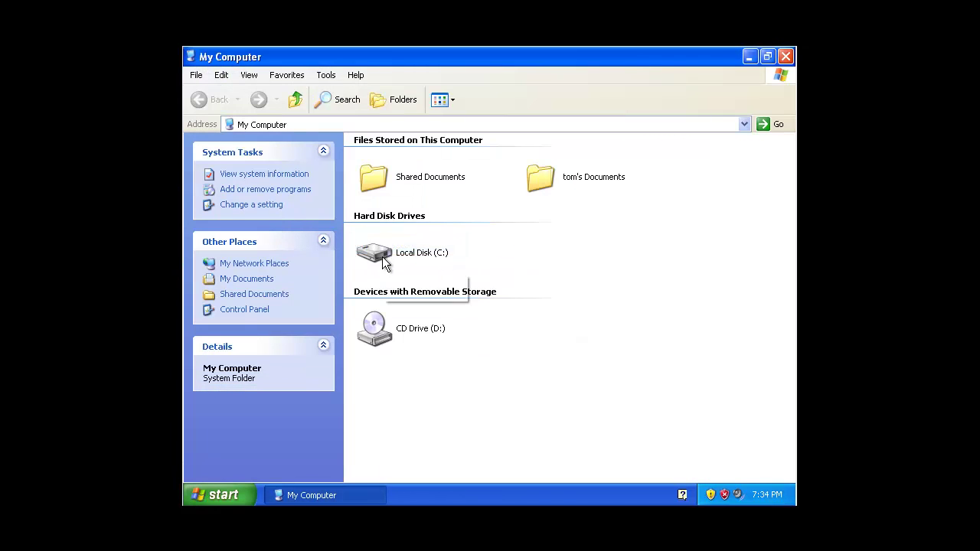
click(247, 278)
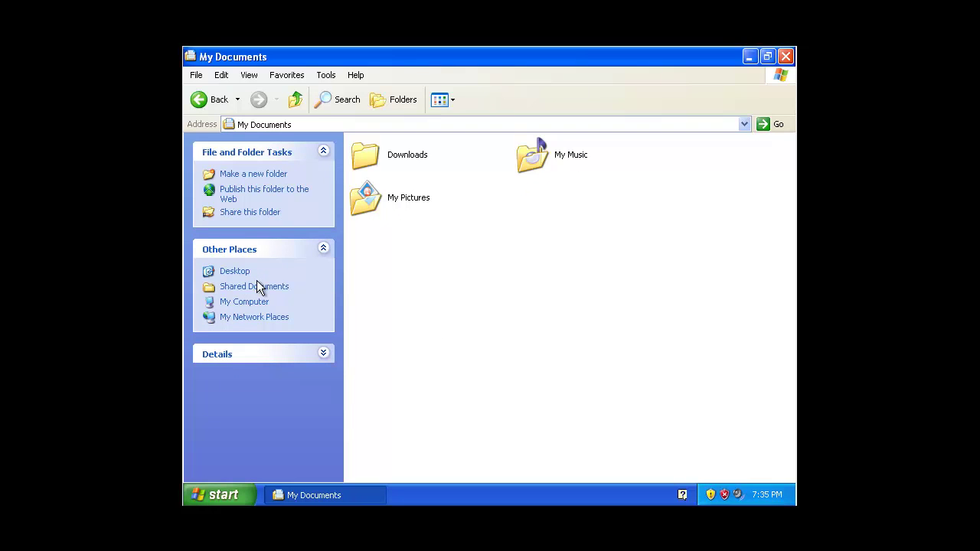
click(214, 494)
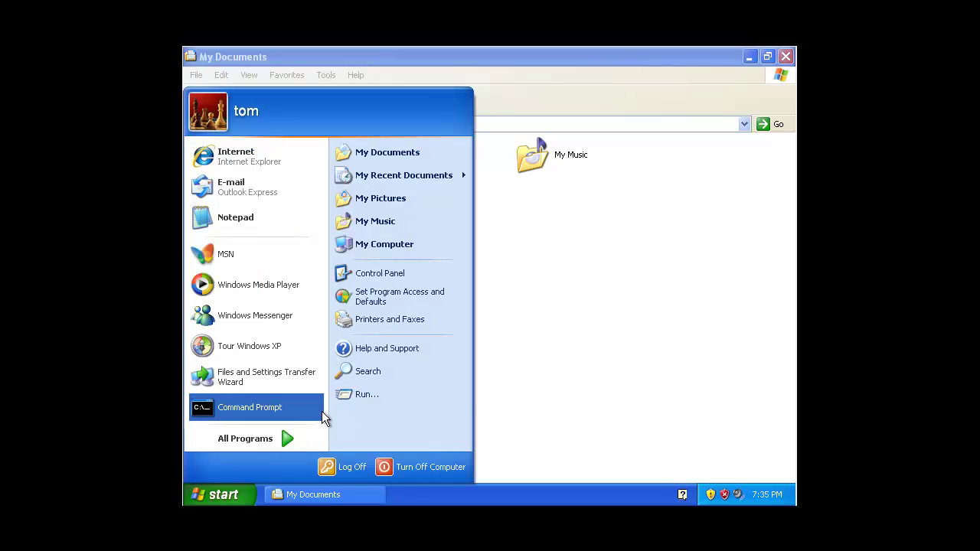
click(353, 392)
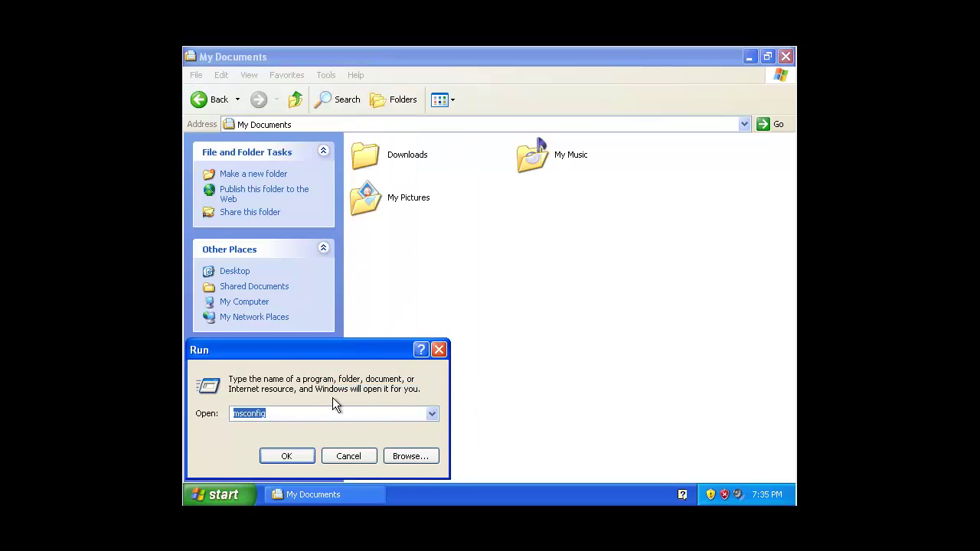
text(pro)
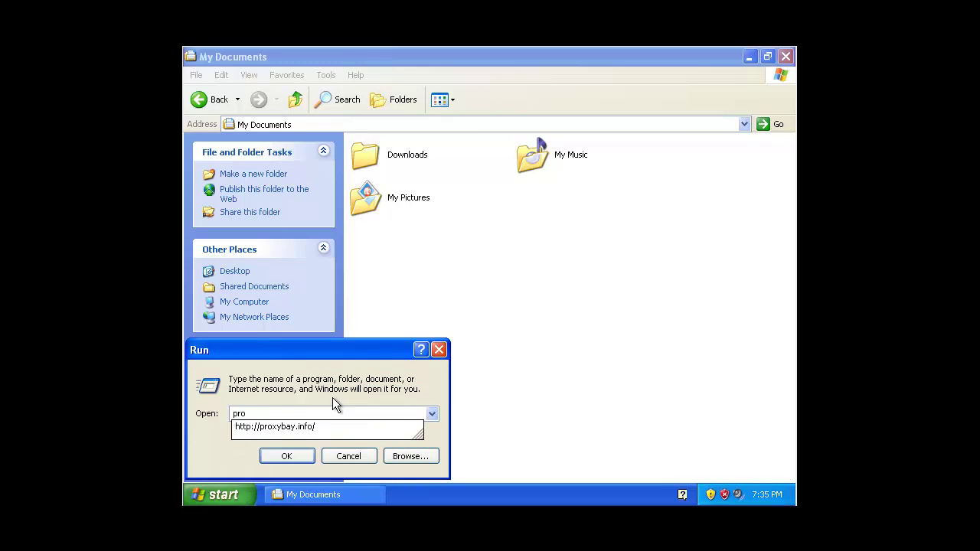
text(gram)
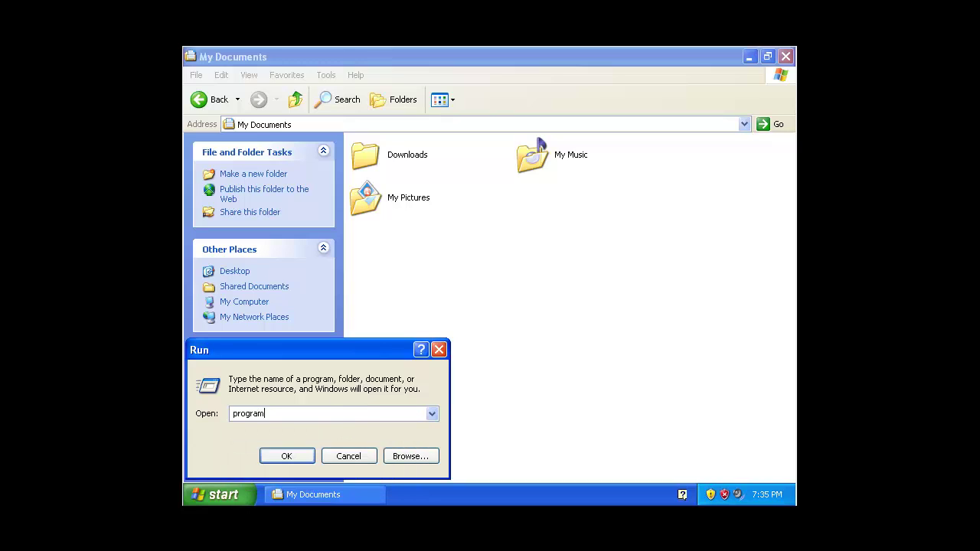
text( files)
key(Return)
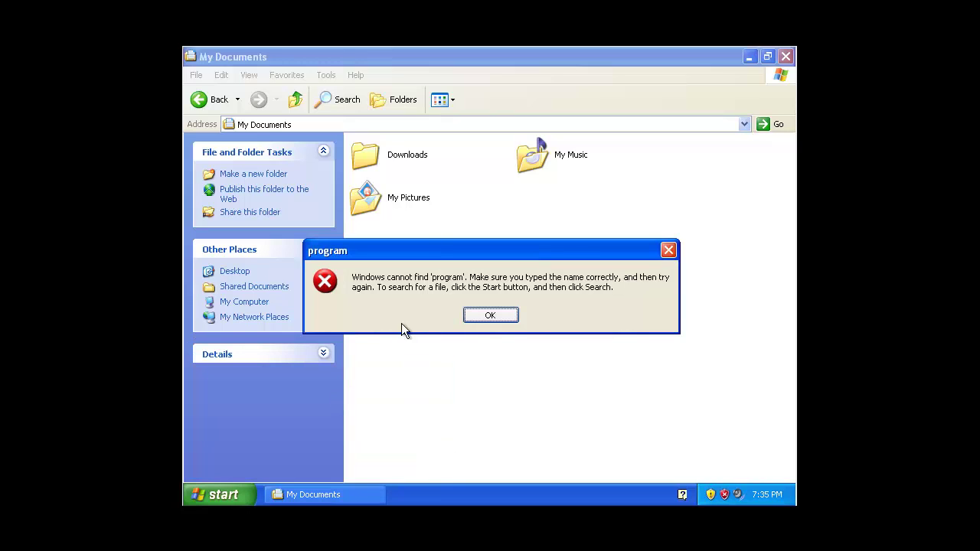
click(483, 314)
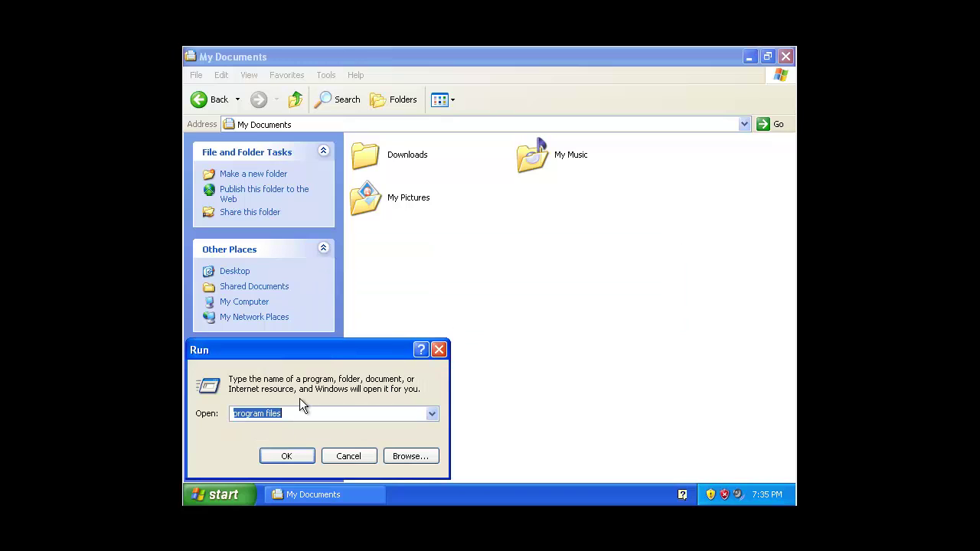
click(438, 350)
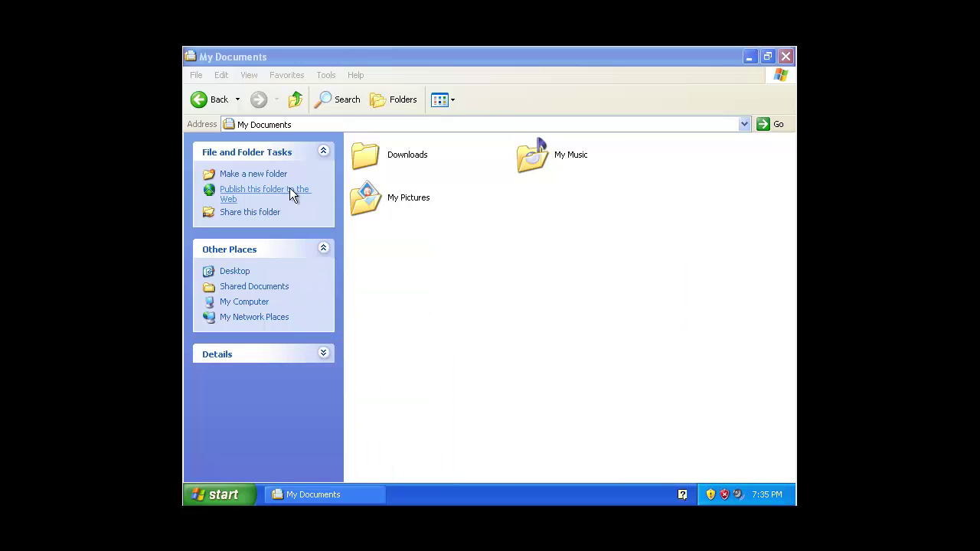
Browse from My Computer to the C:\Program Files\DownLite folder
click(213, 112)
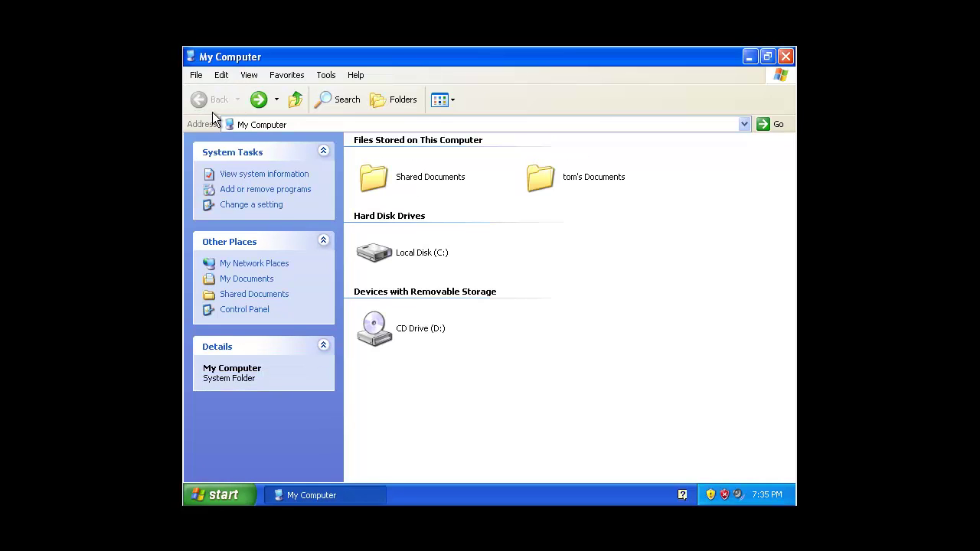
double_click(403, 264)
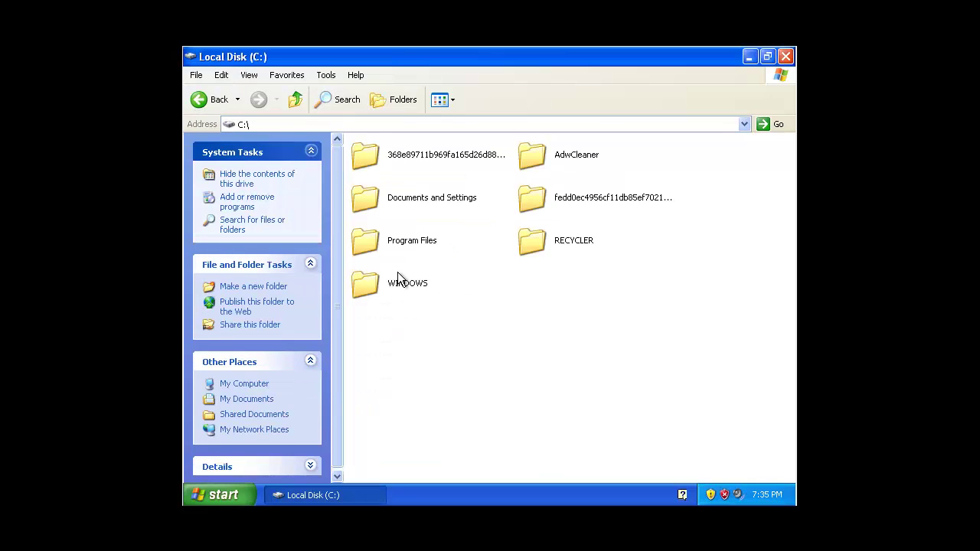
double_click(381, 250)
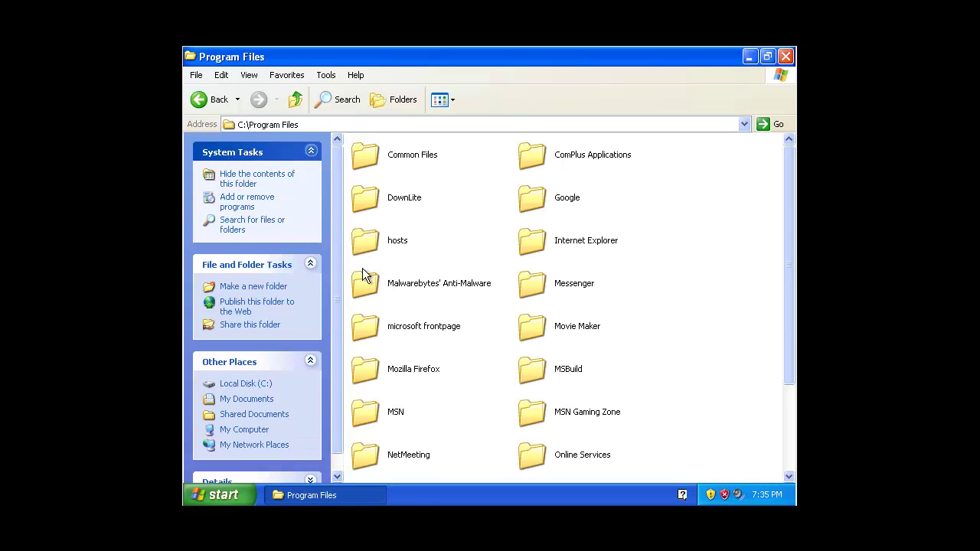
mouse_move(791, 273)
mouse_down()
mouse_move(794, 365)
mouse_move(794, 265)
mouse_up()
double_click(385, 206)
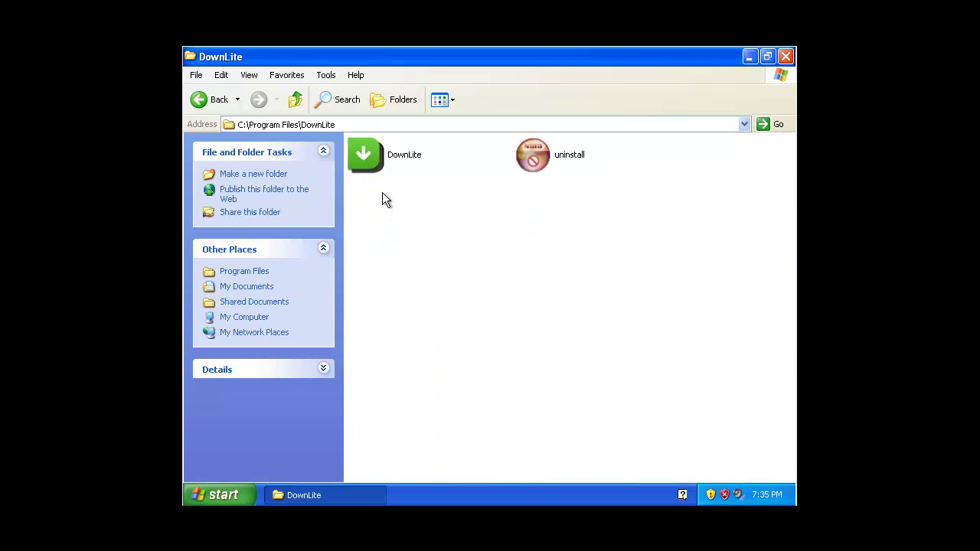
Run the DownLite uninstaller and confirm removing it with all components
double_click(542, 156)
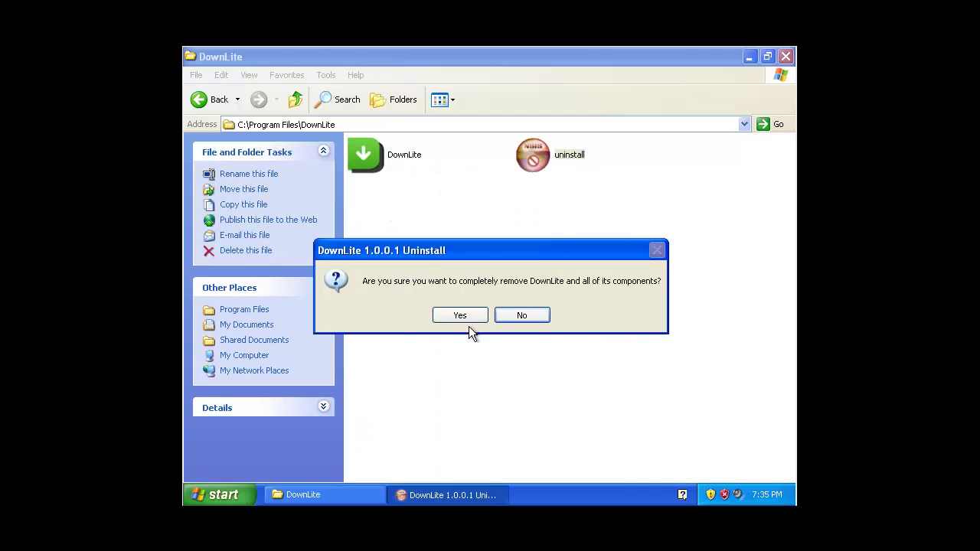
click(468, 317)
click(473, 315)
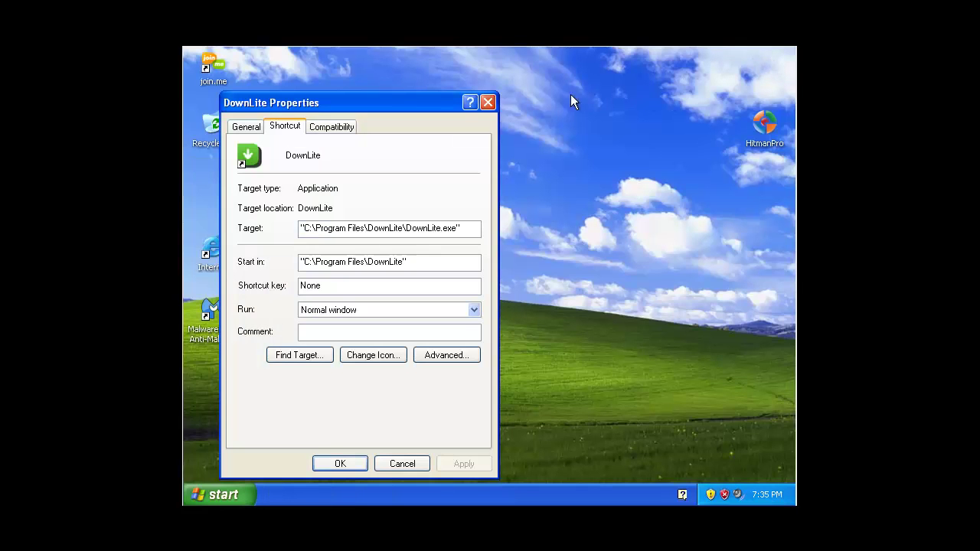
Close the shortcut properties and move the Malwarebytes icon beside HitmanPro
key(Escape)
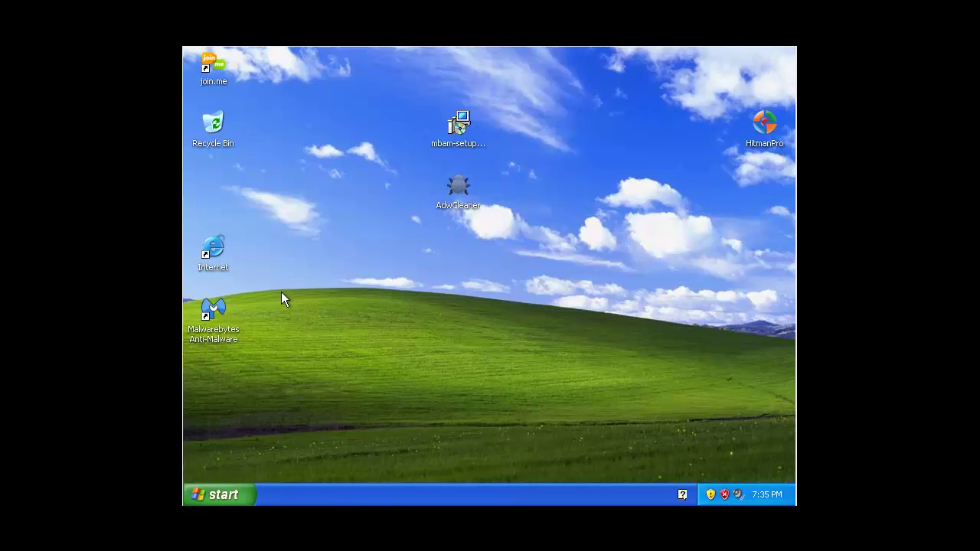
drag(276, 320, 199, 251)
drag(199, 252, 202, 192)
click(286, 239)
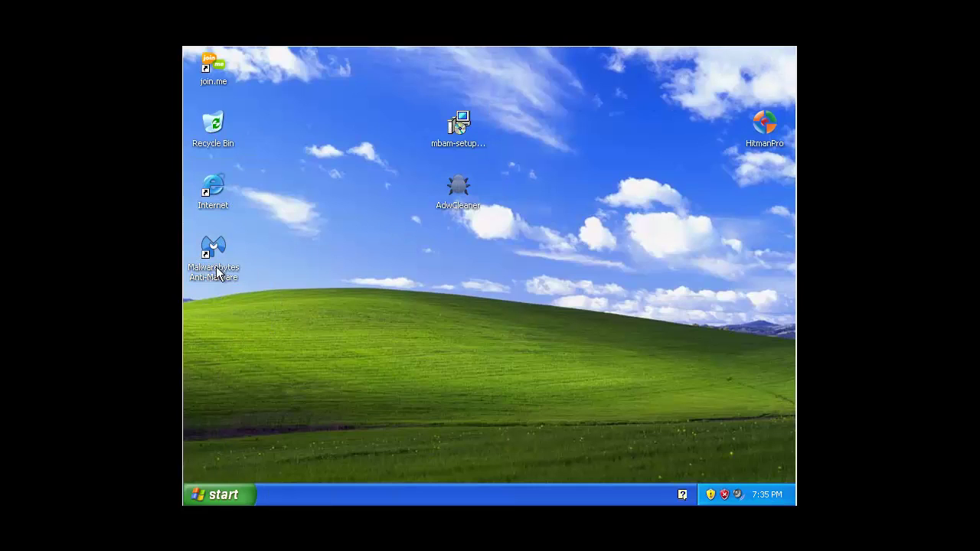
drag(215, 270, 536, 173)
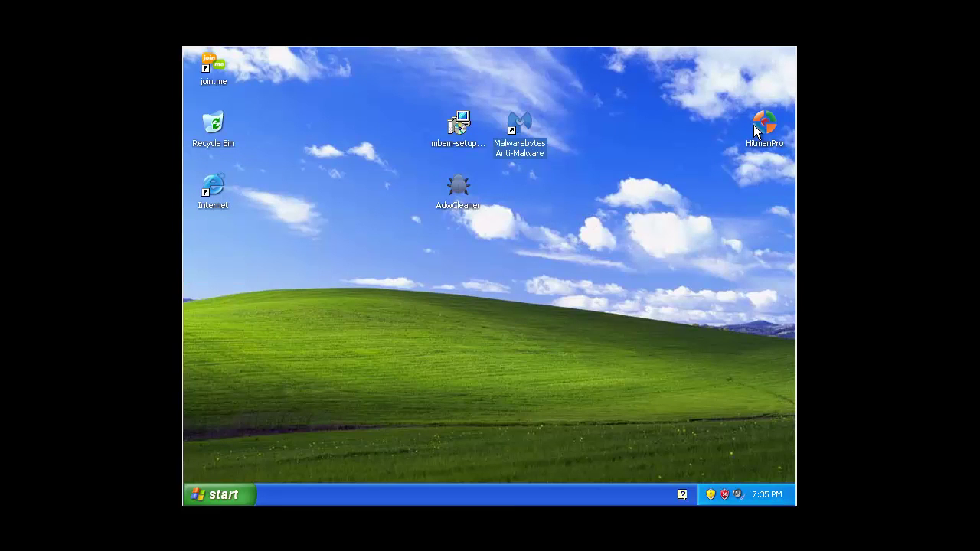
drag(528, 135, 683, 160)
Place the AdwCleaner icon below HitmanPro in the right column and clear the selection
drag(462, 187, 468, 196)
drag(747, 177, 746, 176)
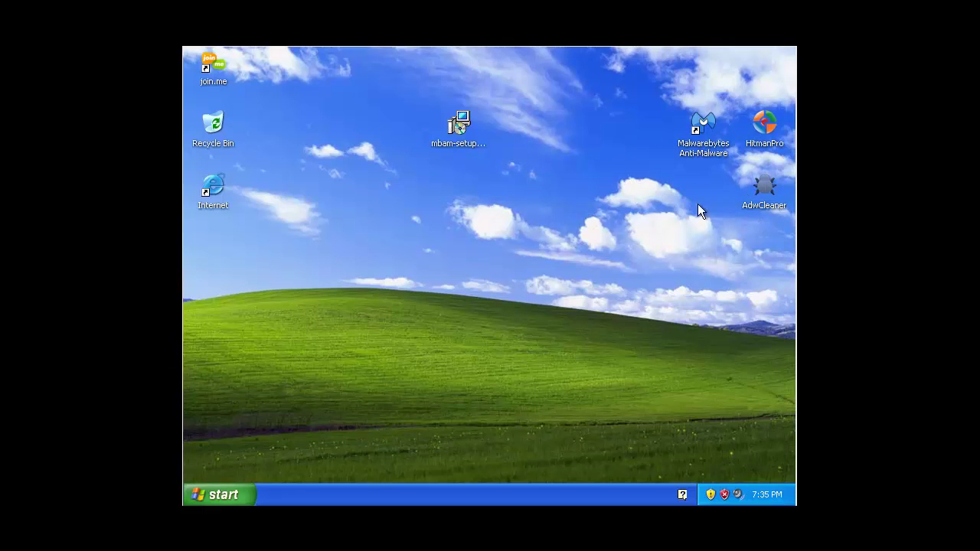
drag(789, 228, 735, 162)
click(716, 226)
click(756, 138)
drag(656, 226, 782, 93)
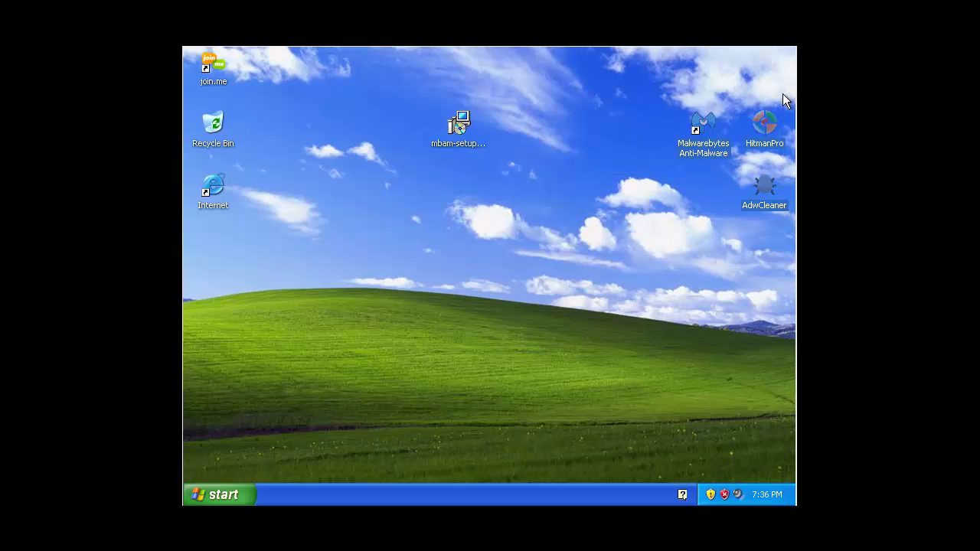
click(693, 221)
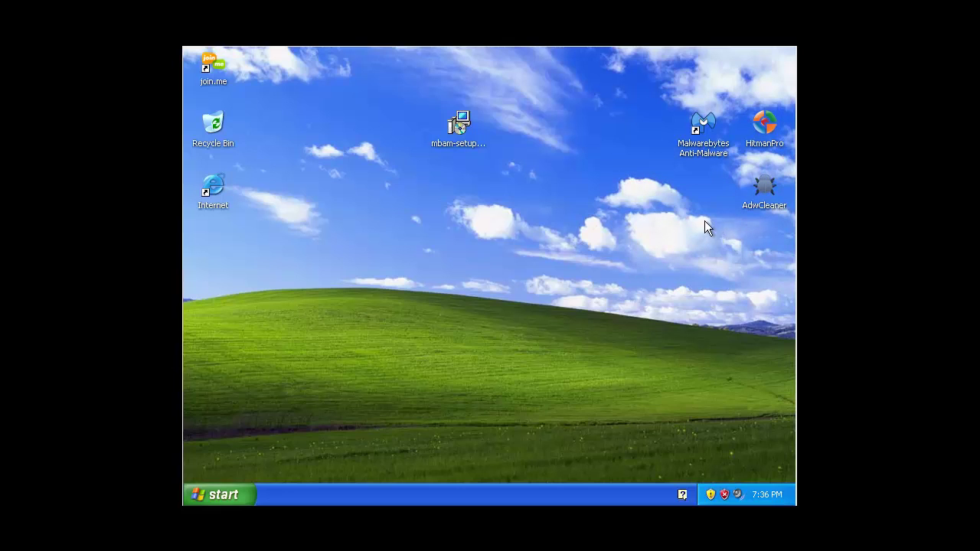